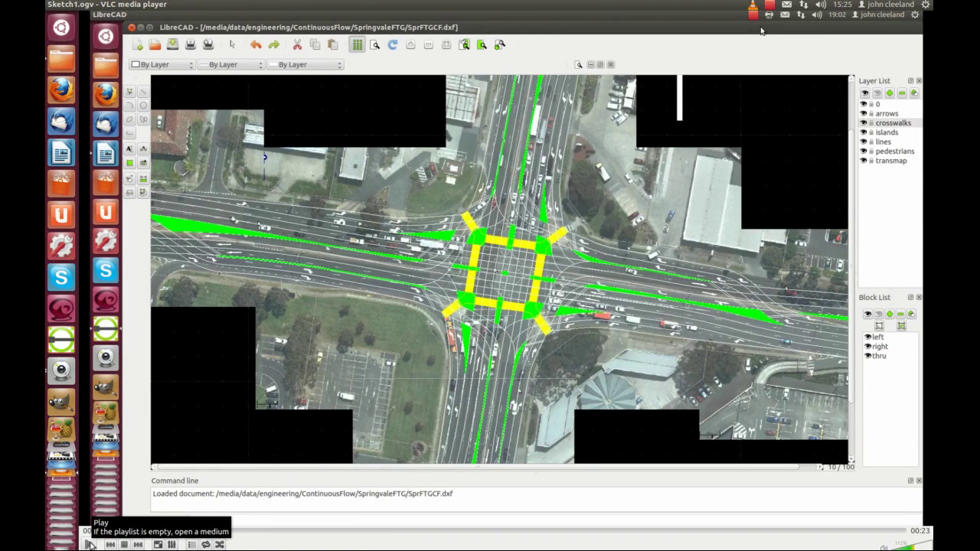
{"action": "left_click", "coordinate": [89, 544]}
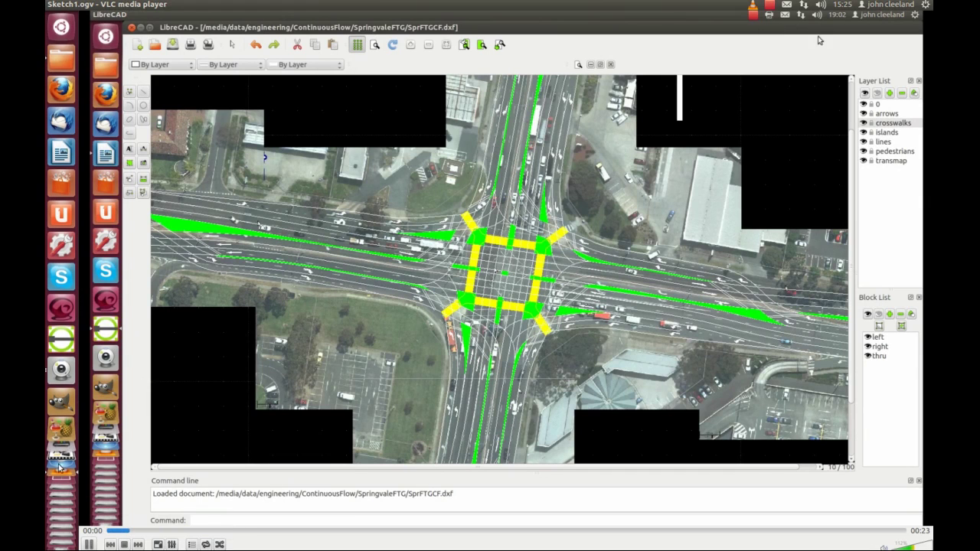
{"action": "left_click", "coordinate": [62, 238]}
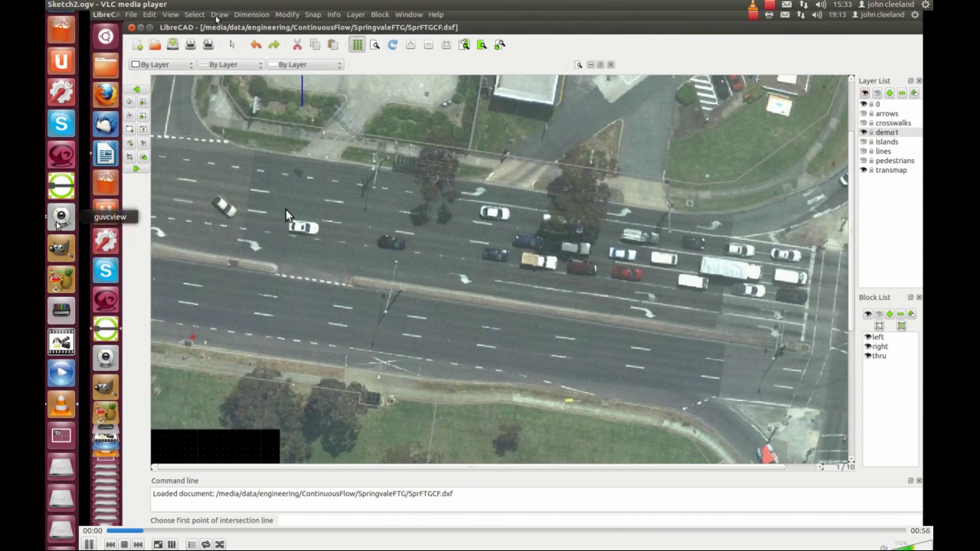
{"action": "left_click", "coordinate": [61, 216]}
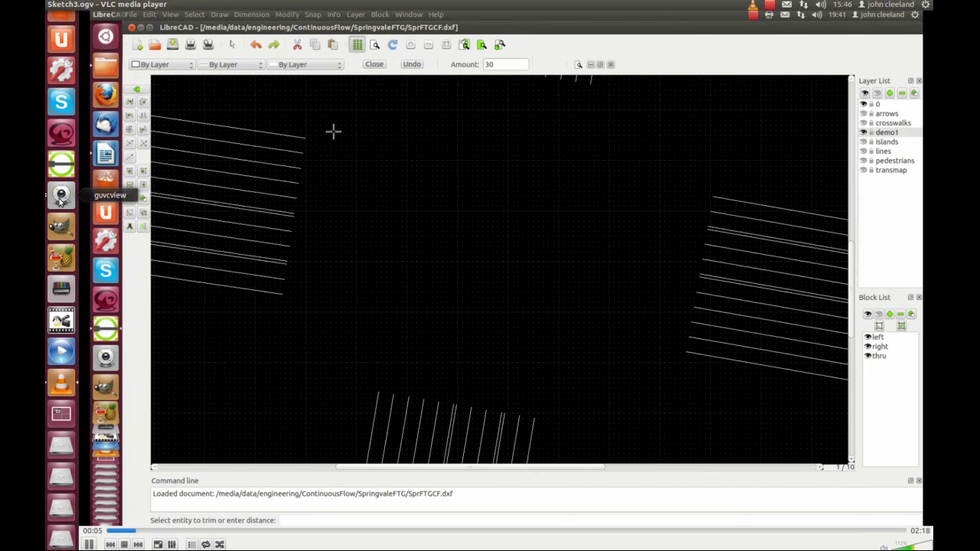
{"action": "left_click", "coordinate": [61, 197]}
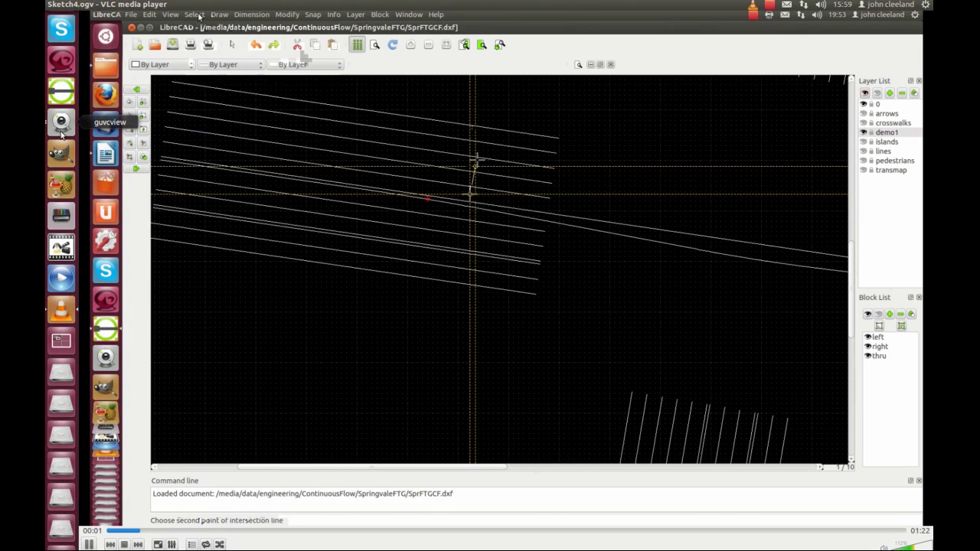
{"action": "left_click", "coordinate": [62, 124]}
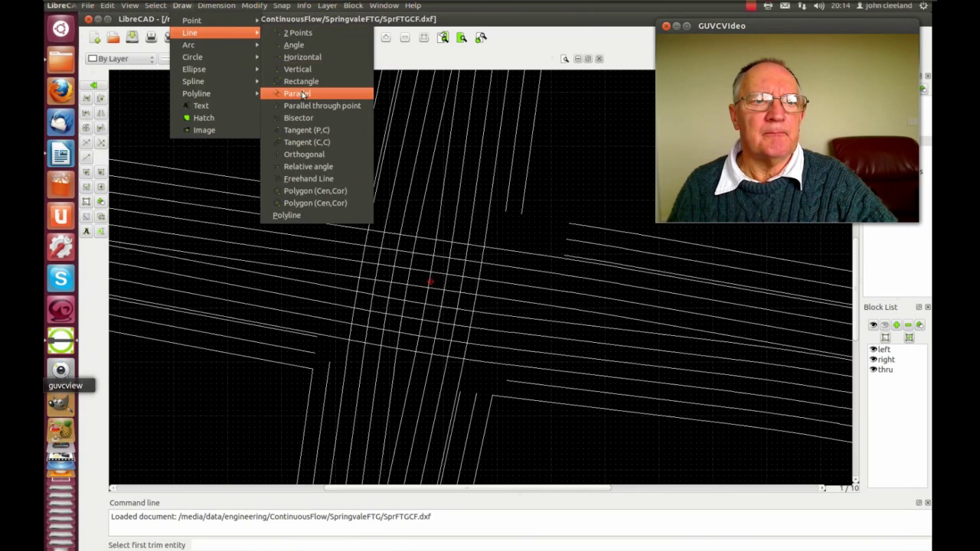
- Draw parallel lines at distance 1.5 outside the four outermost crossing lane lines, and hide the white lane-line layer
{"action": "left_click", "coordinate": [298, 93]}
{"action": "double_click", "coordinate": [373, 58]}
{"action": "type", "text": "1"}
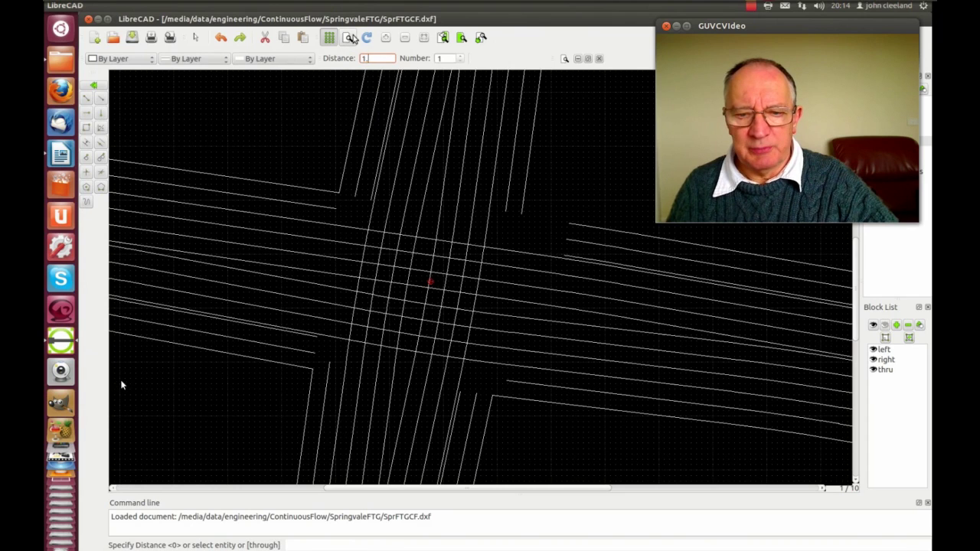
{"action": "type", "text": ".5"}
{"action": "key", "text": "Return"}
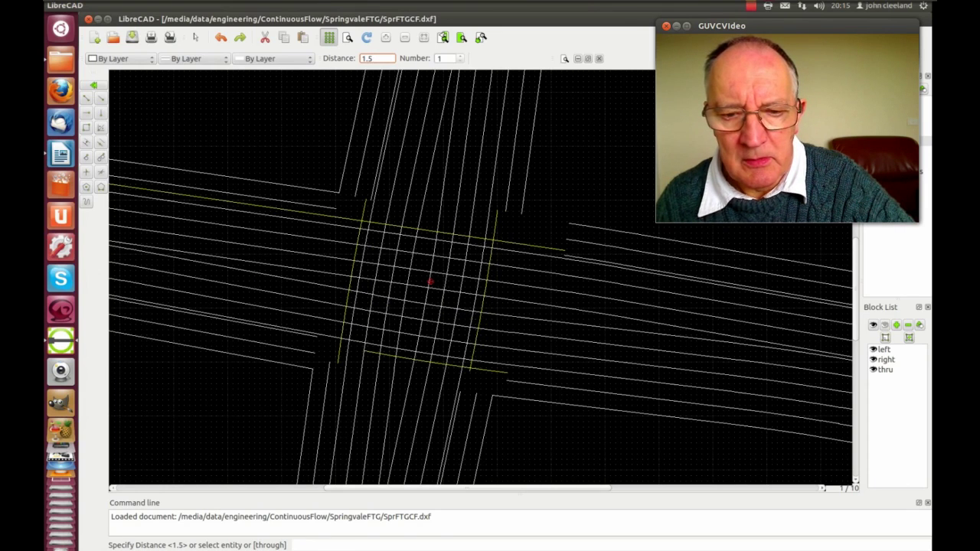
{"action": "key", "text": "ctrl+z"}
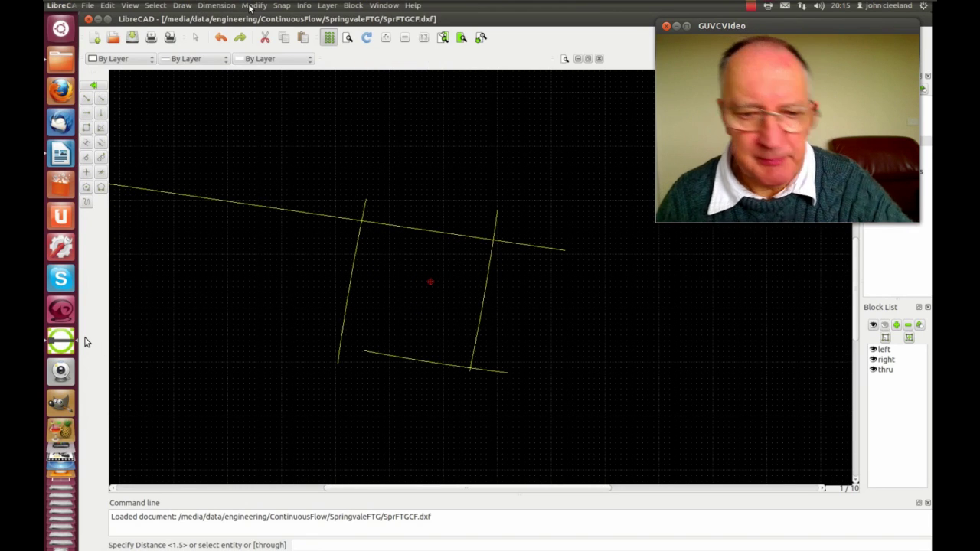
- Trim the four yellow boundary lines against each other with Trim Two so they meet at all four corners
{"action": "left_click", "coordinate": [255, 6]}
{"action": "left_click", "coordinate": [273, 105]}
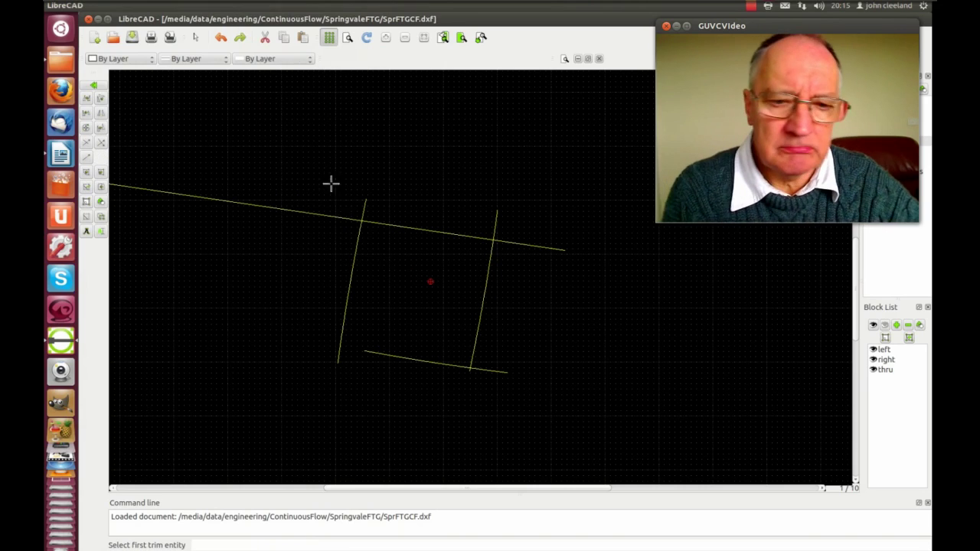
{"action": "left_click", "coordinate": [360, 236]}
{"action": "left_click", "coordinate": [372, 223]}
{"action": "left_click", "coordinate": [378, 224]}
{"action": "left_click", "coordinate": [493, 248]}
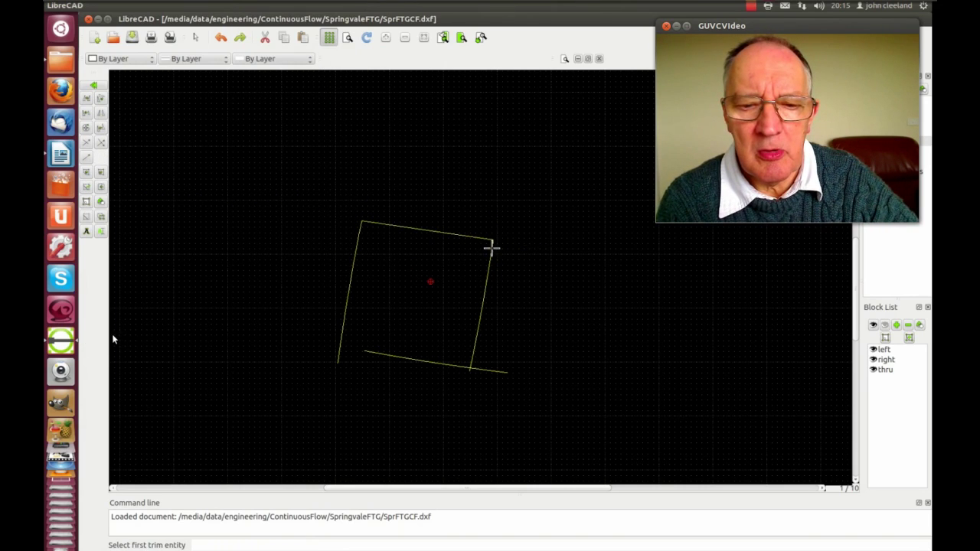
{"action": "left_click", "coordinate": [491, 253]}
{"action": "left_click", "coordinate": [452, 364]}
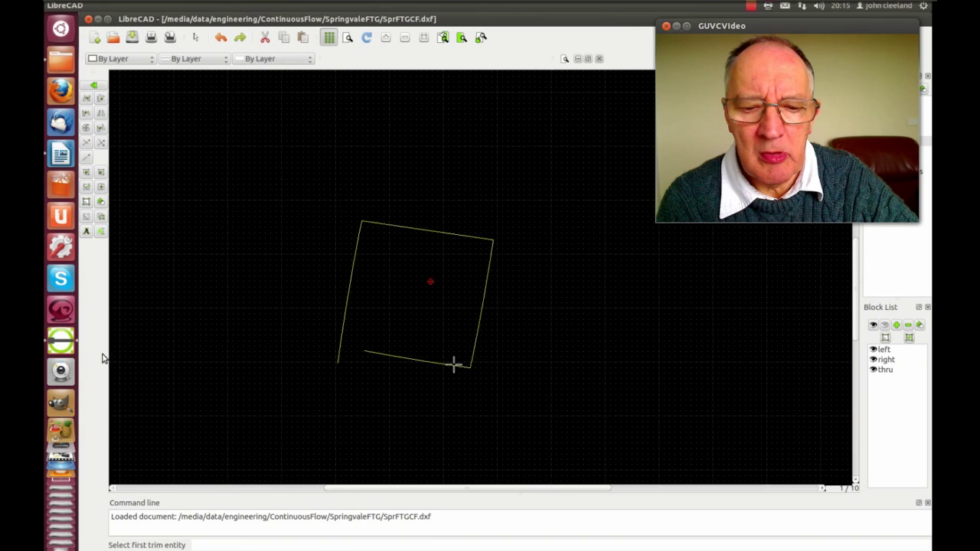
{"action": "left_click", "coordinate": [379, 363]}
{"action": "left_click", "coordinate": [343, 330]}
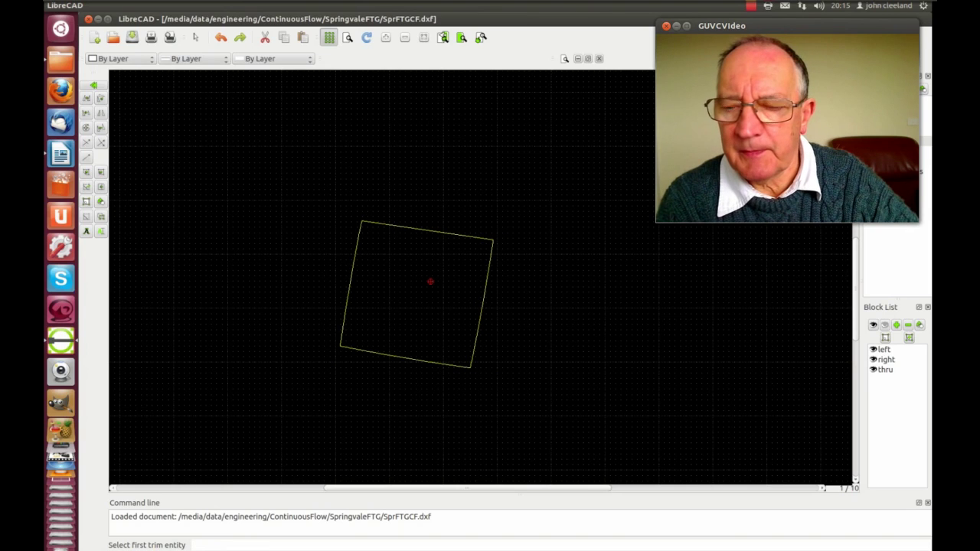
- With the lane lines shown, draw two successive parallel lines at distance 3 outside each side of the yellow box, and make demo1 the active layer
{"action": "left_click_drag", "start_coordinate": [784, 25], "coordinate": [709, 24]}
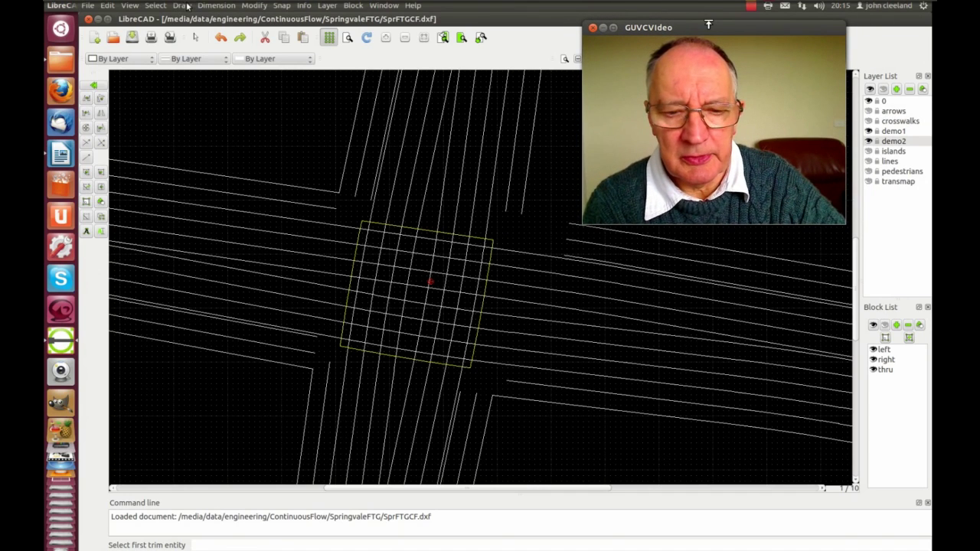
{"action": "left_click", "coordinate": [187, 6]}
{"action": "mouse_move", "coordinate": [206, 32]}
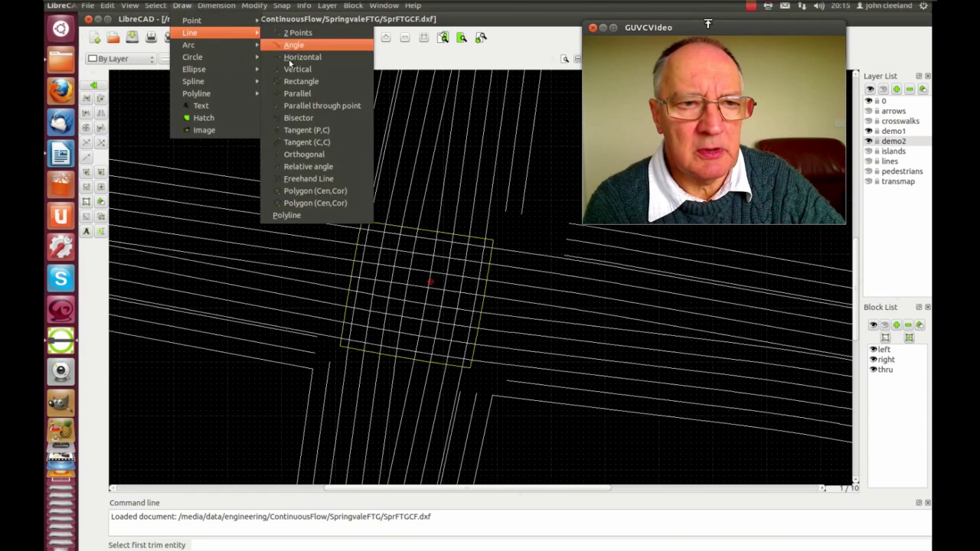
{"action": "left_click", "coordinate": [297, 92]}
{"action": "double_click", "coordinate": [373, 58]}
{"action": "type", "text": "3"}
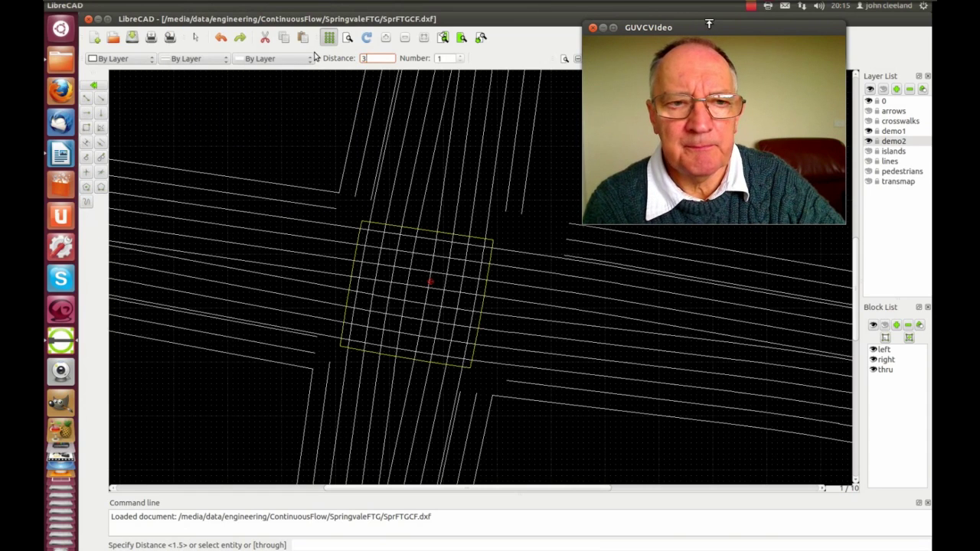
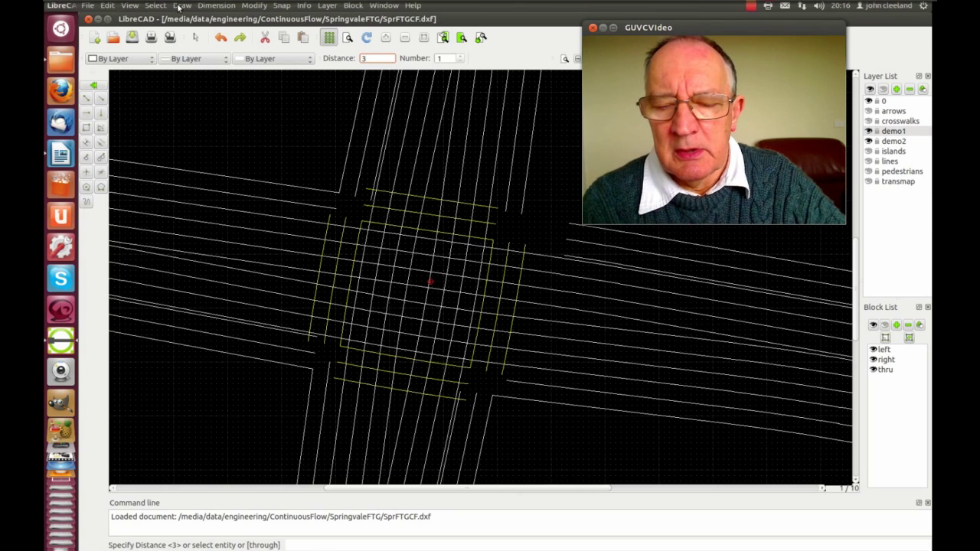
- Draw a two-point line from the outermost northern yellow line near its east end to a lane line on the eastern approach
{"action": "left_click", "coordinate": [181, 5]}
{"action": "mouse_move", "coordinate": [198, 33]}
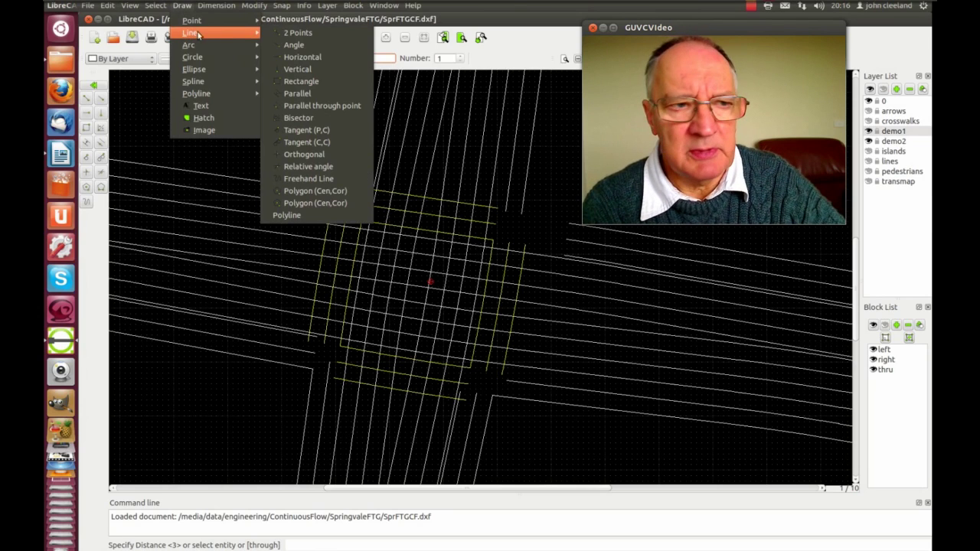
{"action": "left_click", "coordinate": [295, 34]}
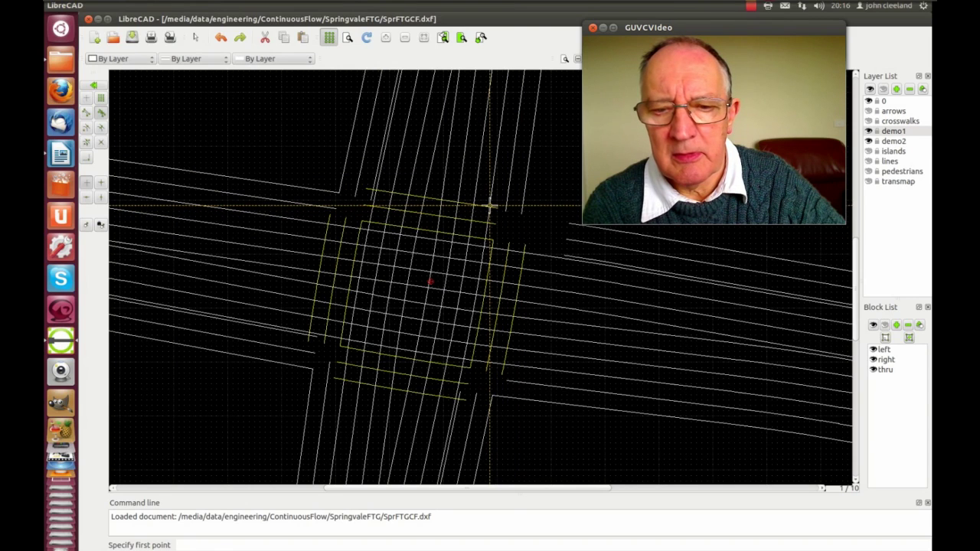
{"action": "left_click", "coordinate": [490, 205]}
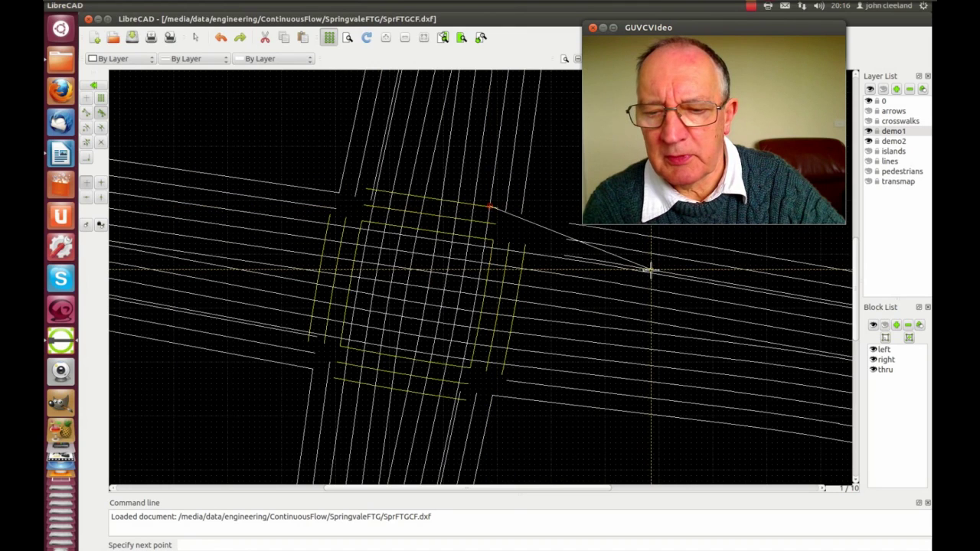
{"action": "left_click", "coordinate": [649, 269]}
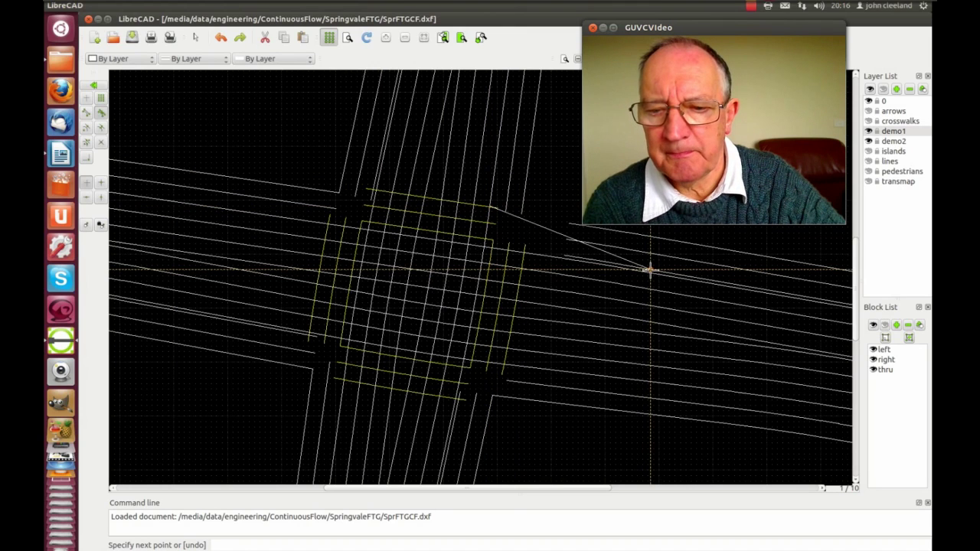
{"action": "right_click", "coordinate": [645, 258]}
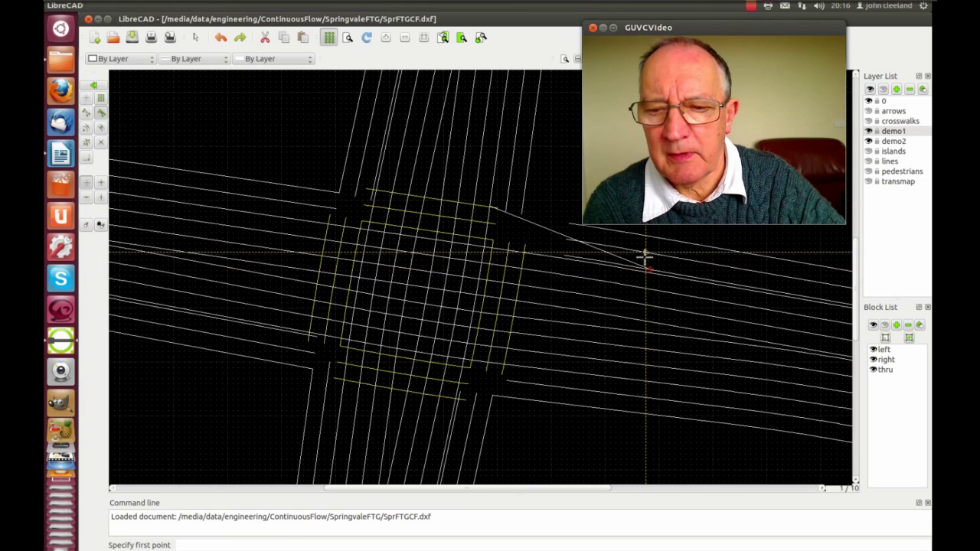
- Draw a two-point line from the outermost eastern yellow line near its north end to a lane line on the northern approach
{"action": "left_click", "coordinate": [523, 252]}
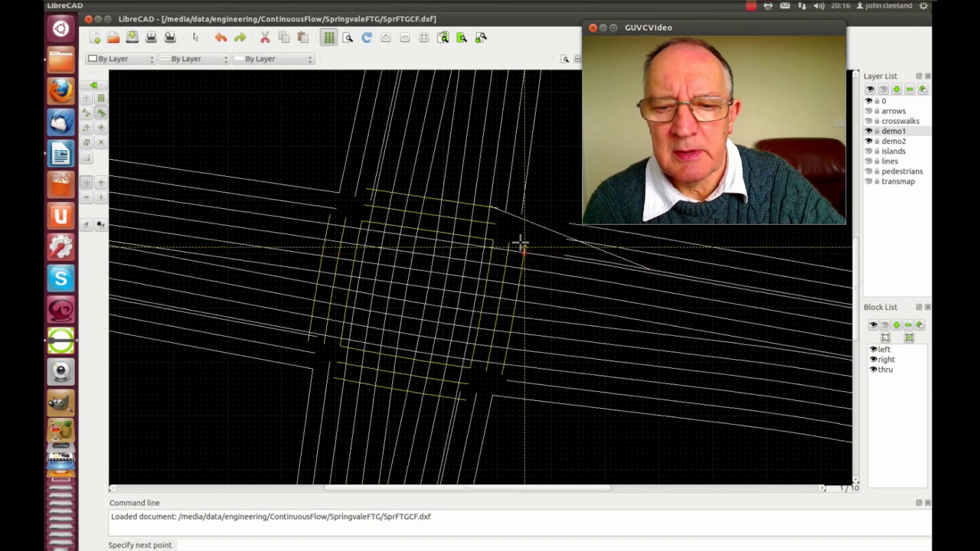
{"action": "left_click", "coordinate": [503, 106]}
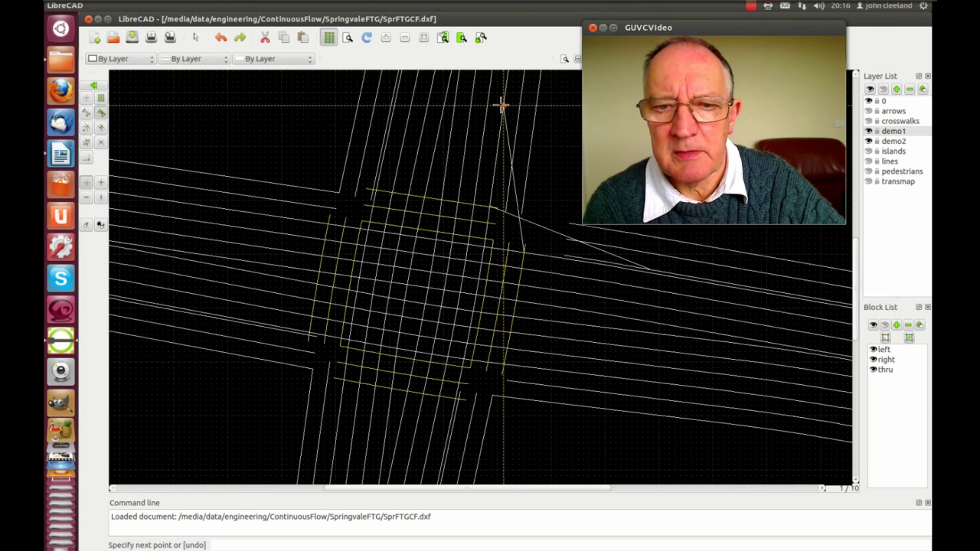
{"action": "right_click", "coordinate": [501, 98]}
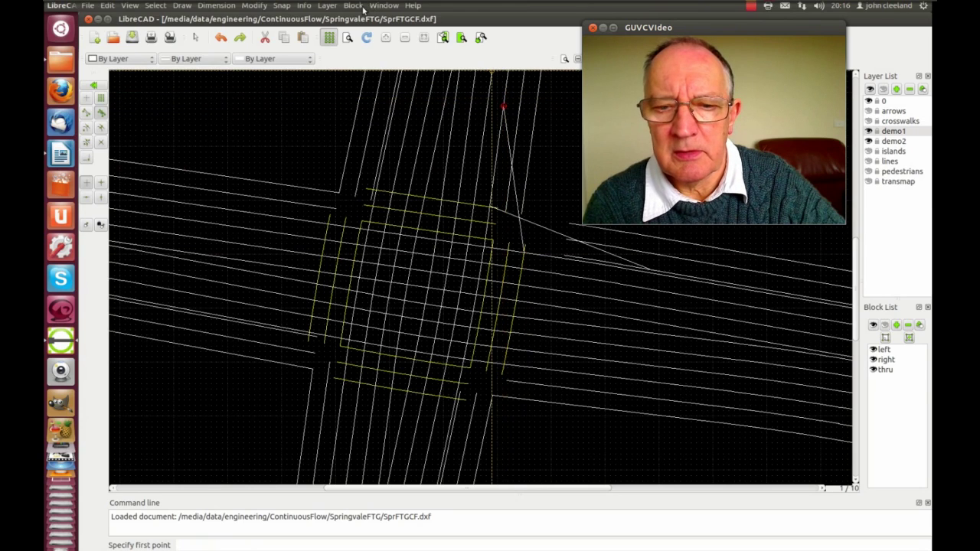
- Draw two successive parallel lines at distance 3 on the outer side of each new diagonal line in the northeast corner
{"action": "left_click", "coordinate": [181, 6]}
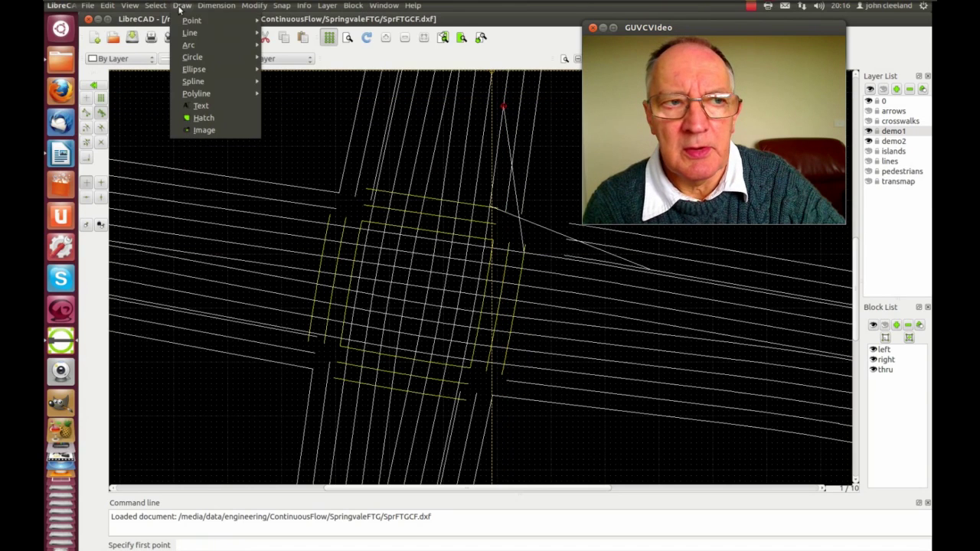
{"action": "mouse_move", "coordinate": [191, 33]}
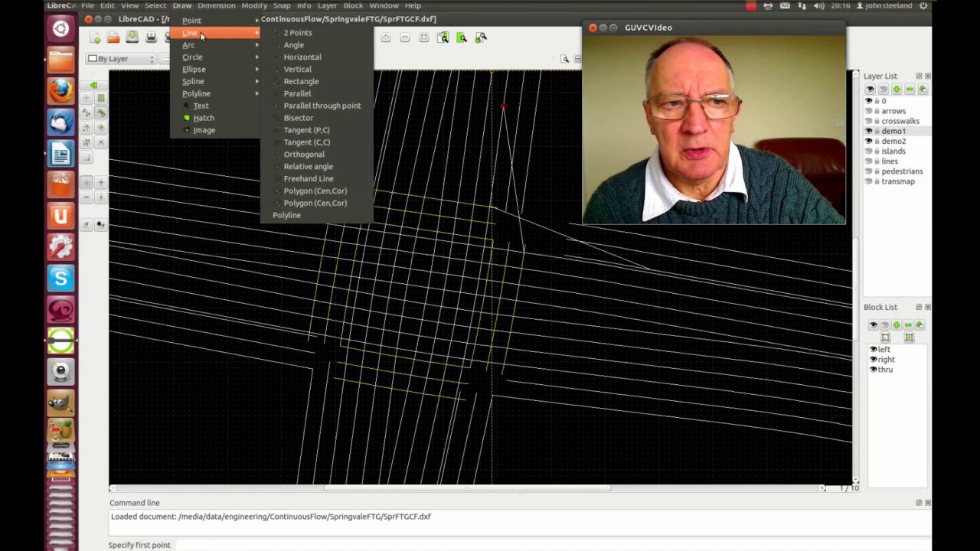
{"action": "left_click", "coordinate": [294, 93]}
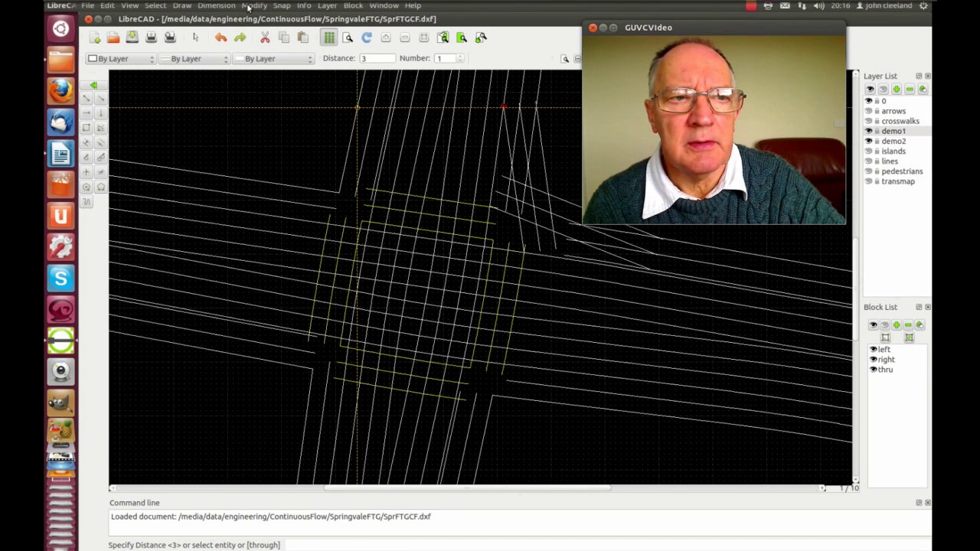
- Round the three diagonal lines into their eastern approach lane lines with radius 60 and trimming on
{"action": "left_click", "coordinate": [252, 6]}
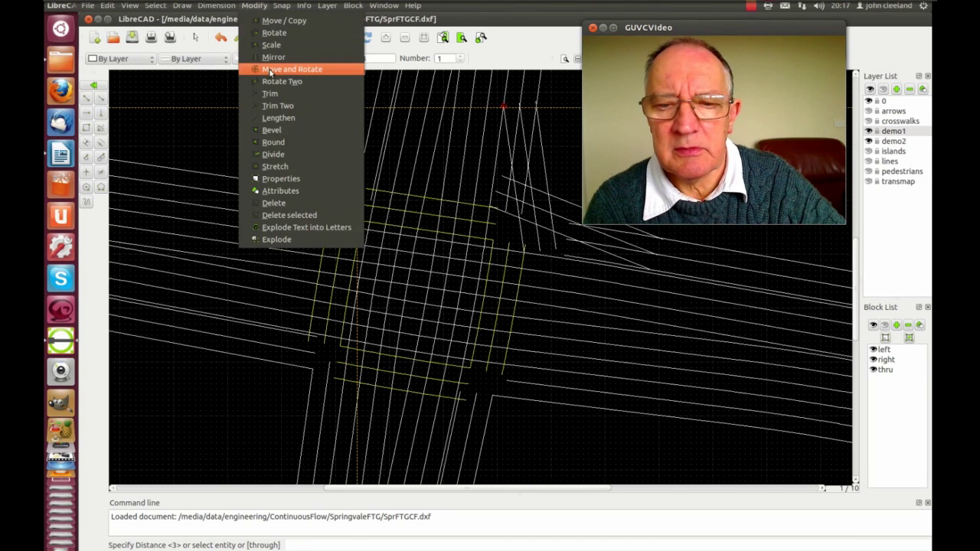
{"action": "left_click", "coordinate": [274, 145]}
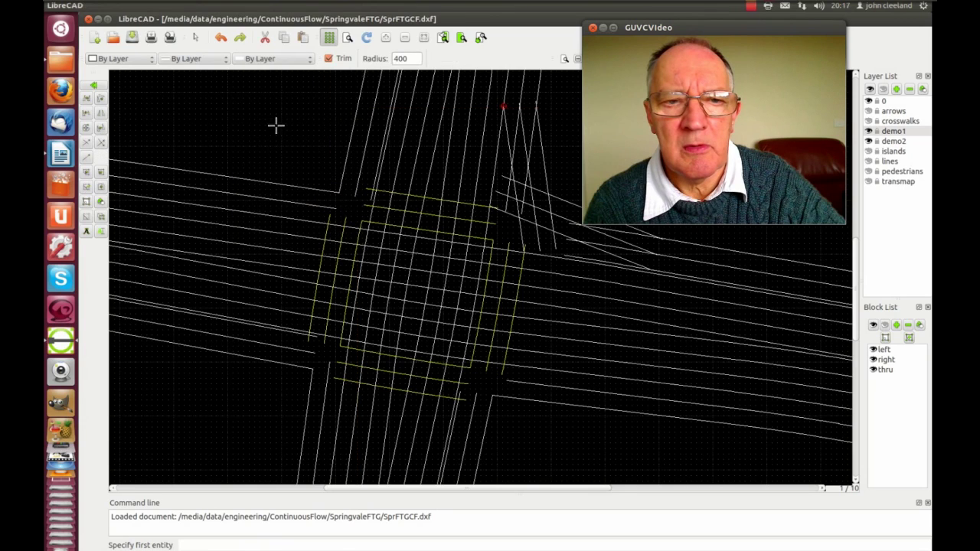
{"action": "double_click", "coordinate": [414, 58]}
{"action": "type", "text": "60"}
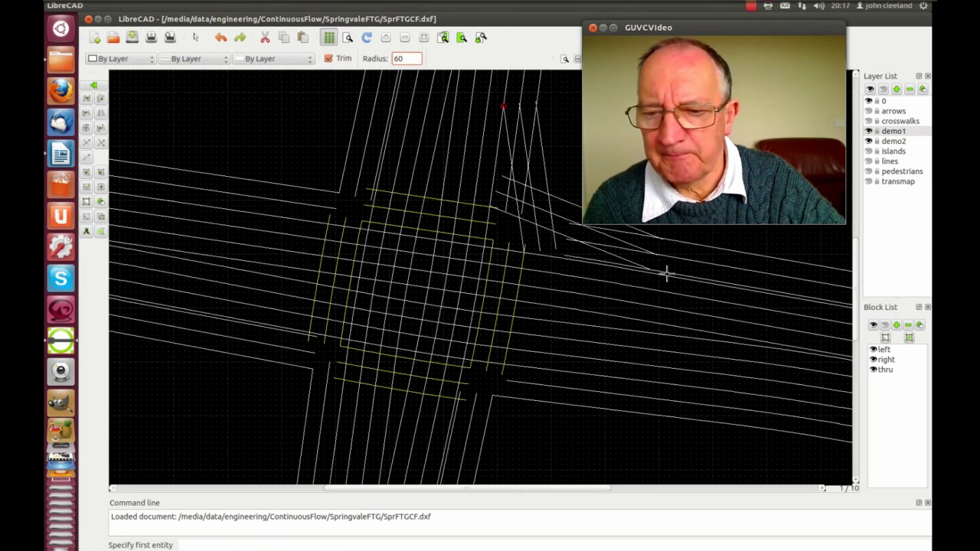
{"action": "left_click", "coordinate": [683, 238]}
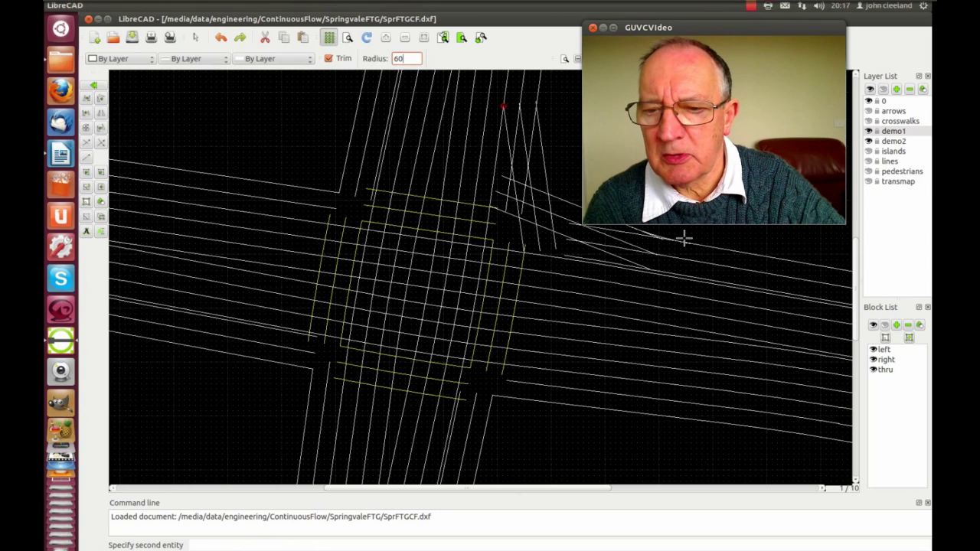
{"action": "left_click", "coordinate": [645, 238]}
{"action": "left_click", "coordinate": [614, 239]}
{"action": "left_click", "coordinate": [663, 256]}
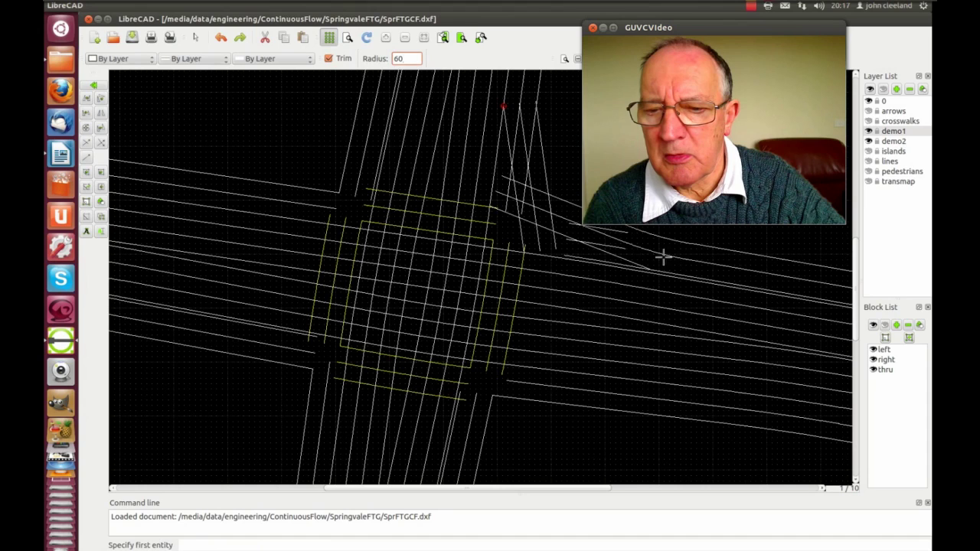
{"action": "left_click", "coordinate": [620, 256]}
{"action": "left_click", "coordinate": [678, 273]}
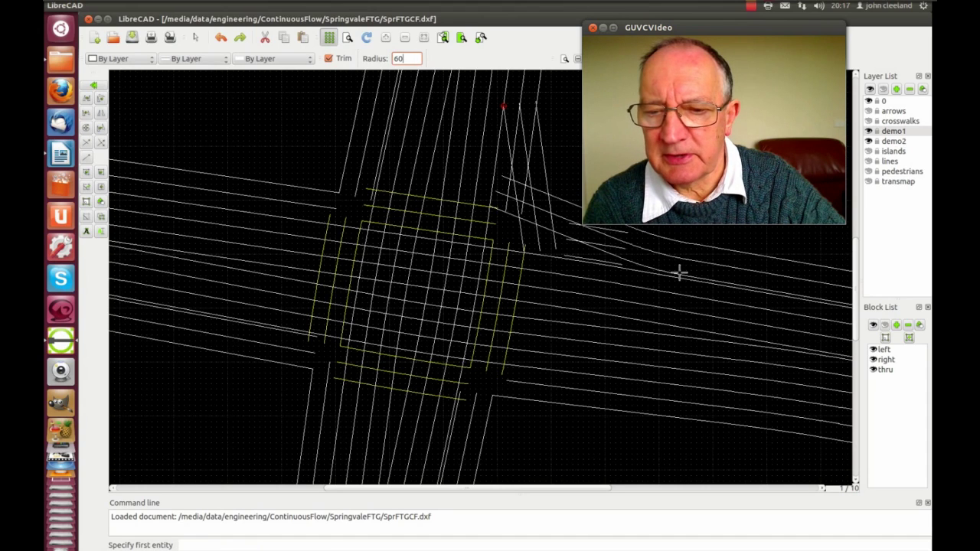
- Round the outer diagonal lines in the northeast corner into their northern approach lane lines with radius 60 and trimming on
{"action": "left_click", "coordinate": [541, 86]}
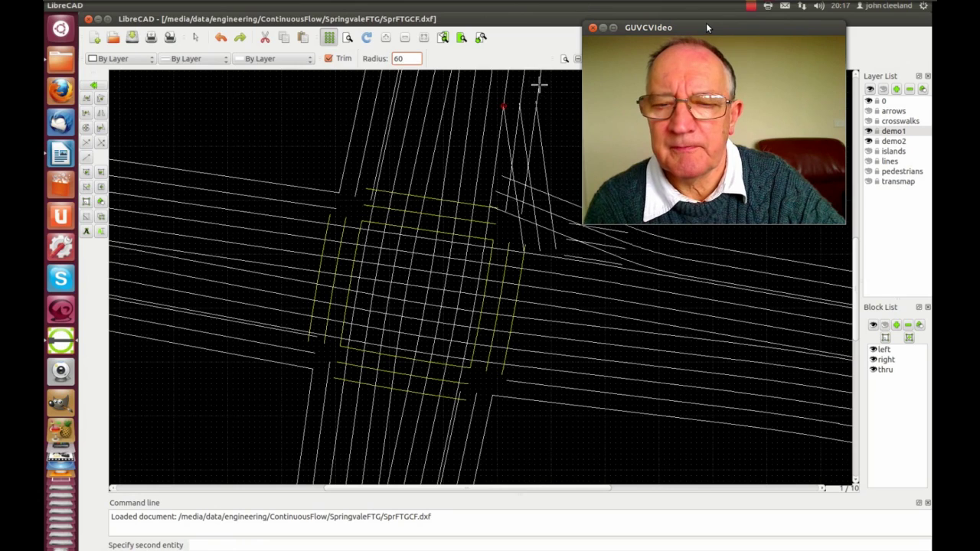
{"action": "left_click", "coordinate": [540, 134]}
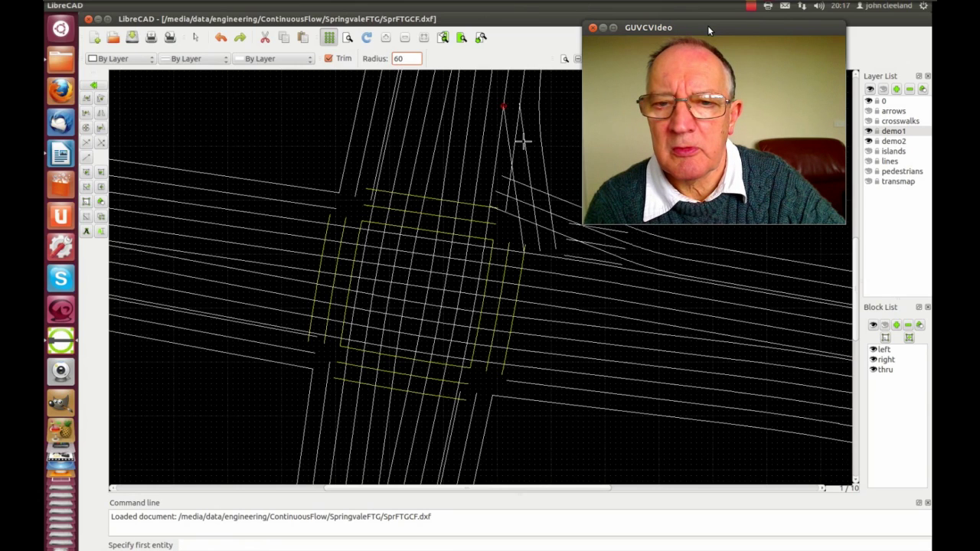
{"action": "left_click", "coordinate": [526, 105]}
{"action": "left_click", "coordinate": [526, 87]}
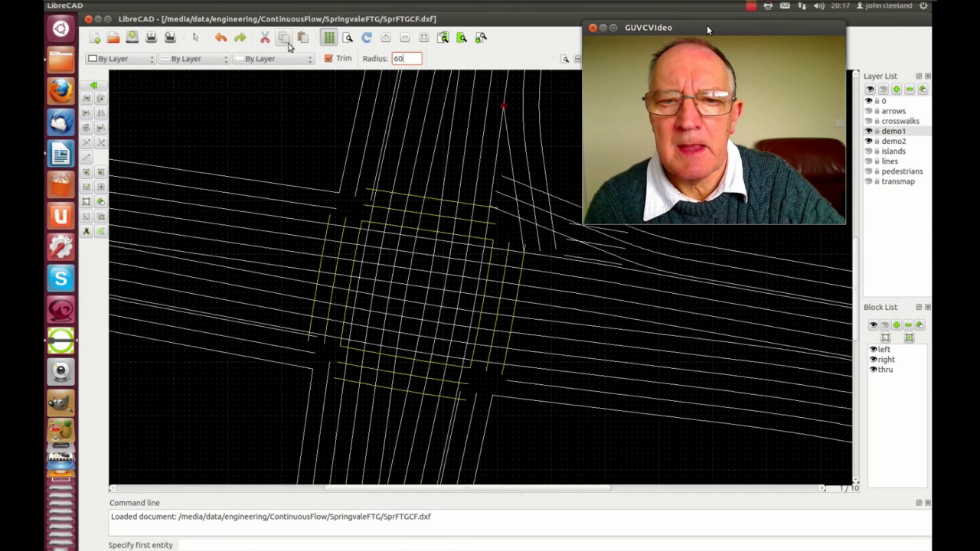
{"action": "left_click", "coordinate": [183, 6]}
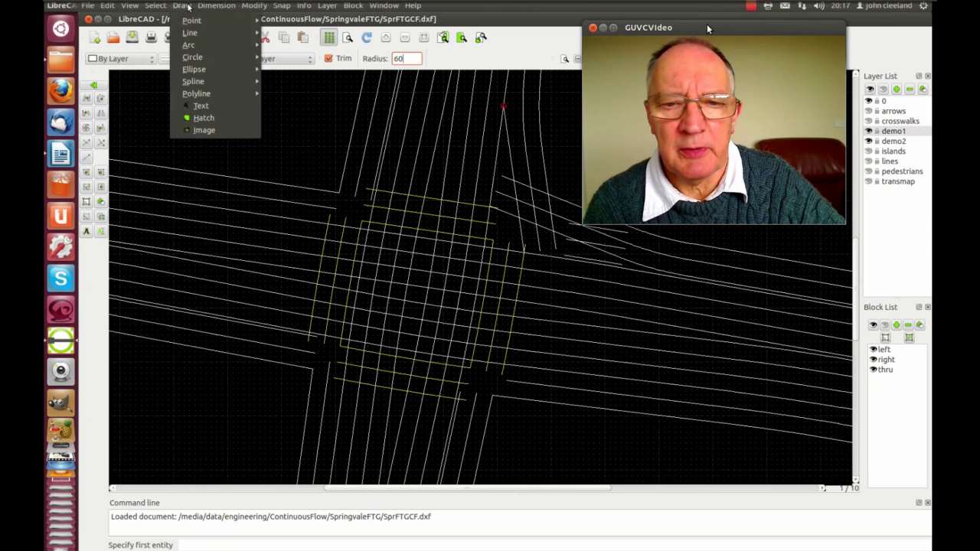
{"action": "mouse_move", "coordinate": [191, 33]}
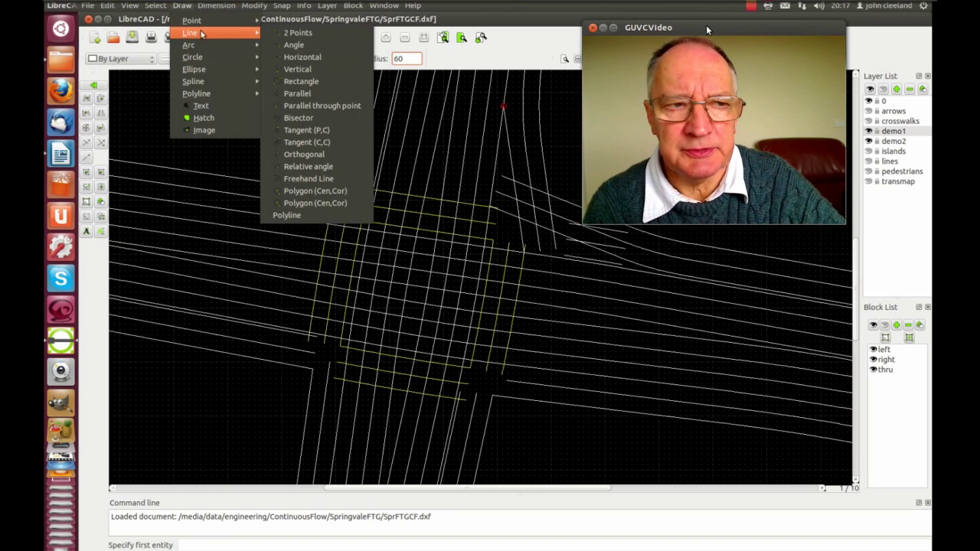
{"action": "left_click", "coordinate": [297, 93]}
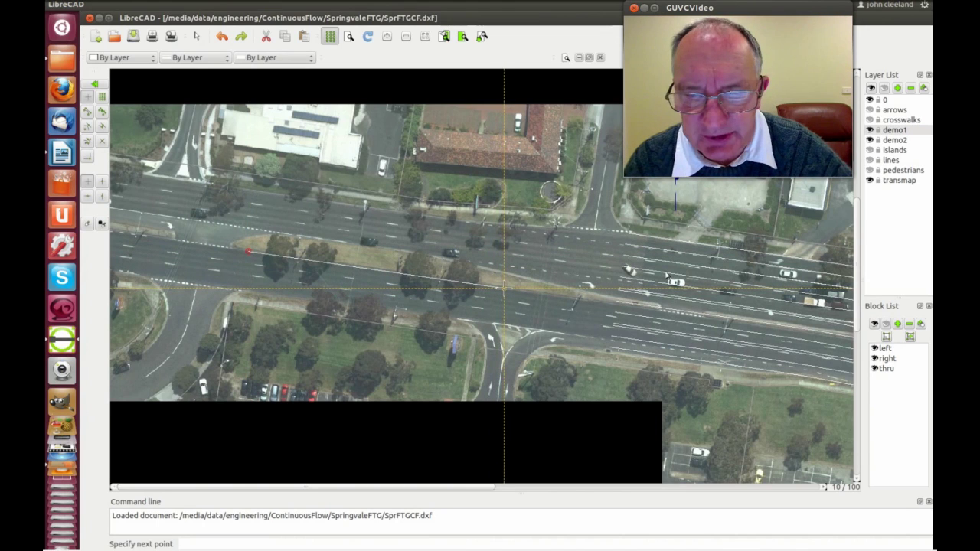
- Finish the line along the median's southern edge on the aerial image and draw another along the road's northern kerb
{"action": "left_click", "coordinate": [504, 288]}
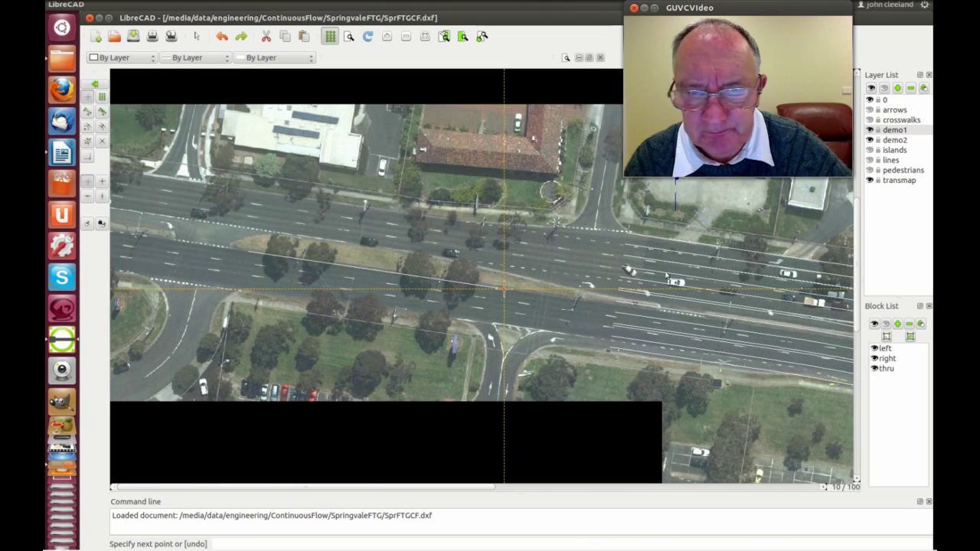
{"action": "key", "text": "Escape"}
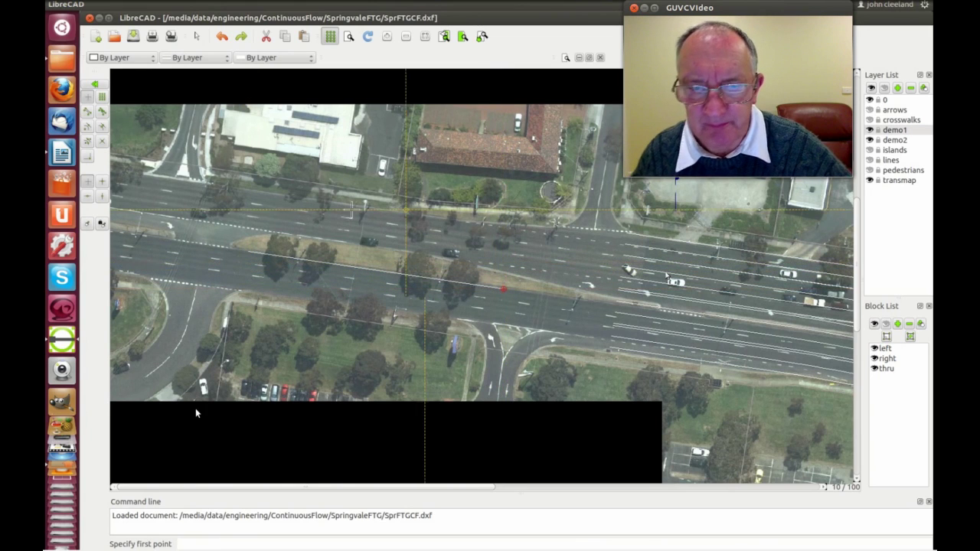
{"action": "left_click", "coordinate": [260, 191]}
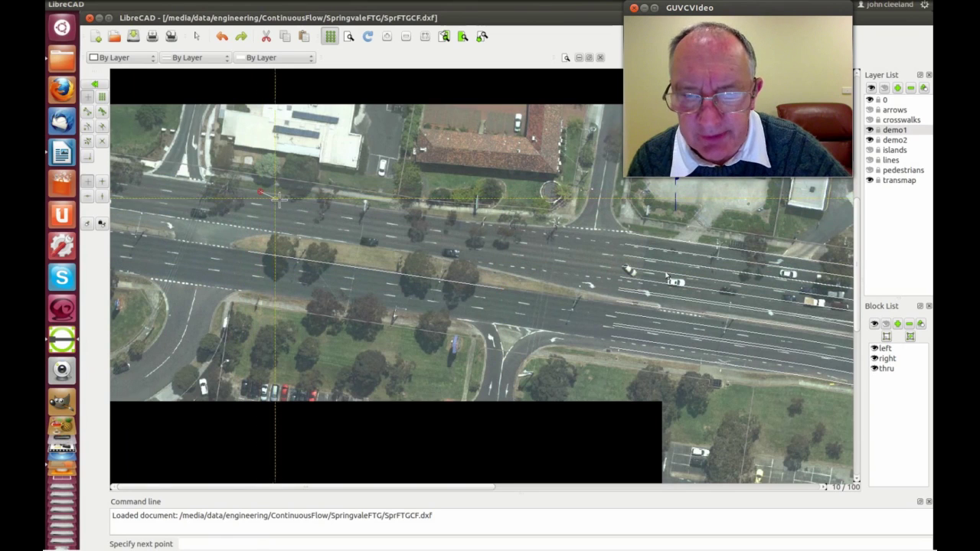
{"action": "left_click", "coordinate": [528, 228]}
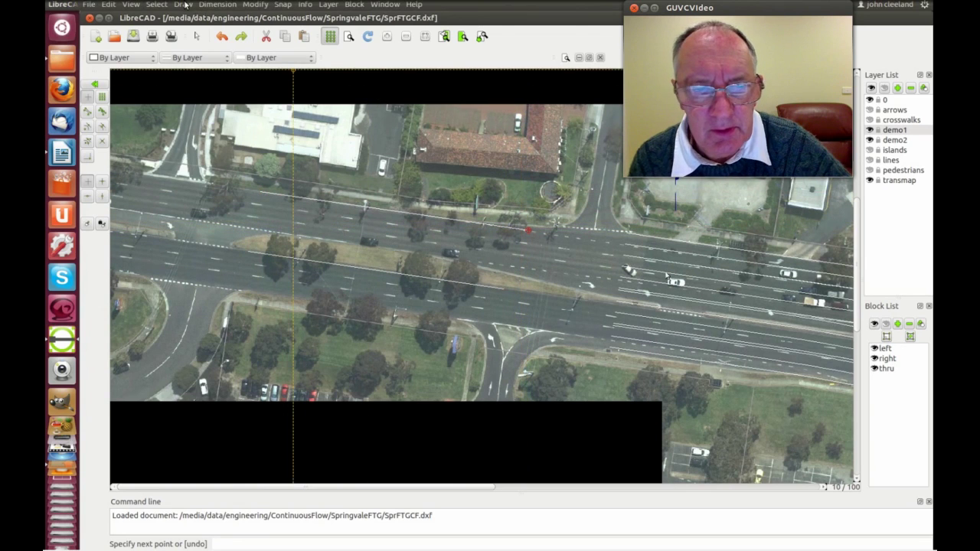
- Draw successive parallel lane lines at distance 3 across both carriageways from the northern kerb line and the median line
{"action": "left_click", "coordinate": [184, 5]}
{"action": "mouse_move", "coordinate": [229, 32]}
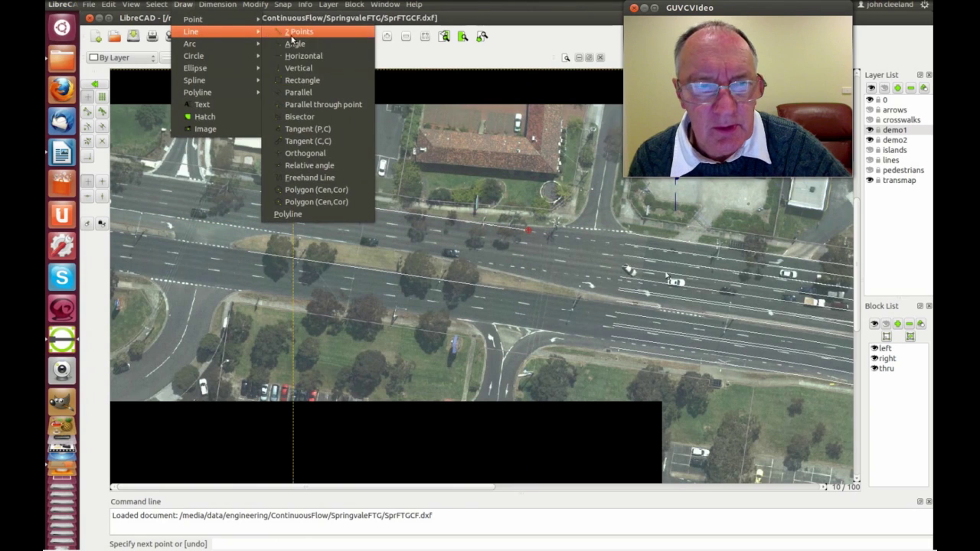
{"action": "left_click", "coordinate": [301, 92]}
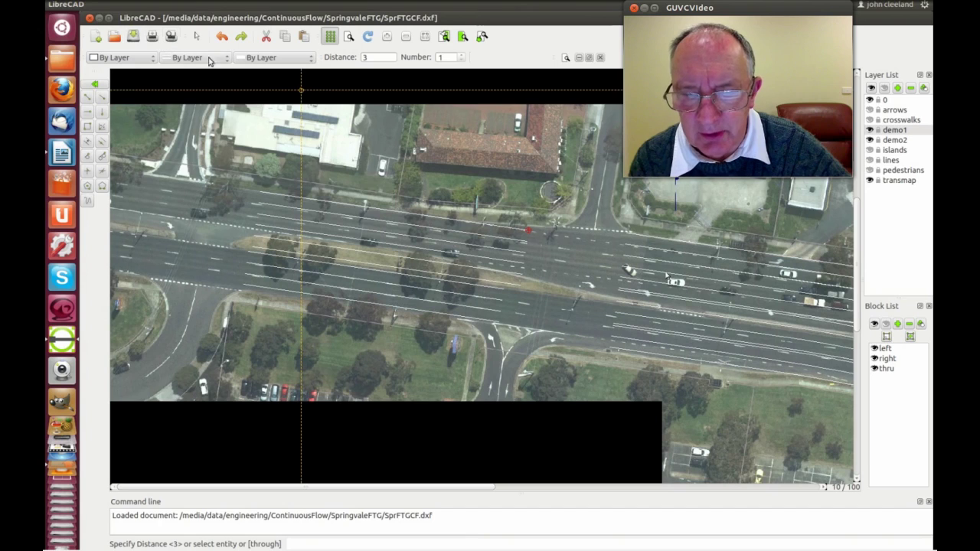
- Draw a two-point crossover line, snapped on entities, from an eastern lane line across the median gap to a lane line in the western group
{"action": "mouse_move", "coordinate": [276, 5]}
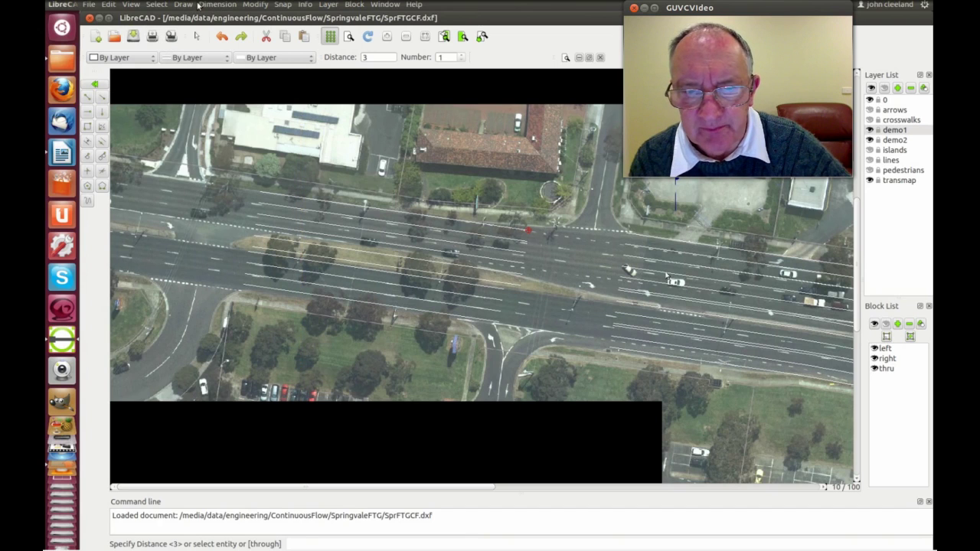
{"action": "left_click", "coordinate": [188, 6]}
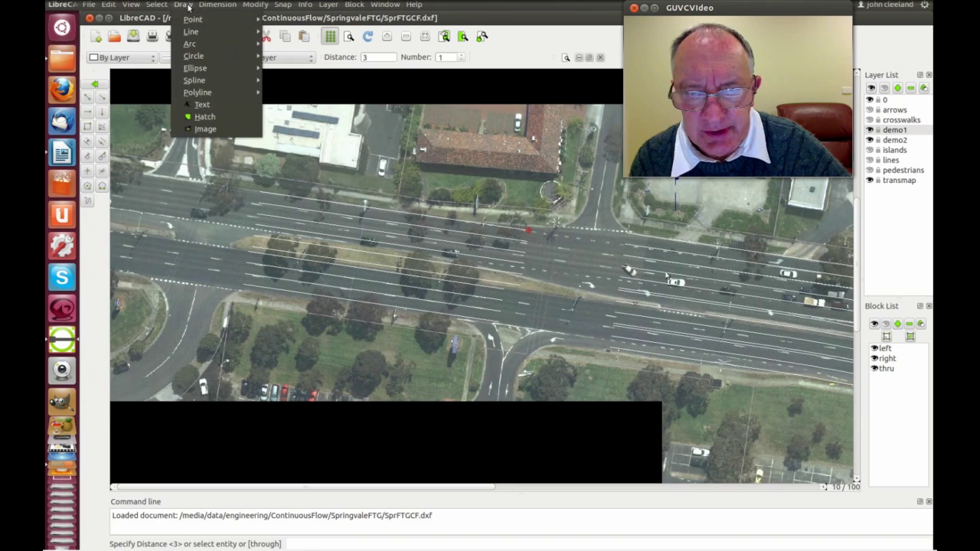
{"action": "mouse_move", "coordinate": [195, 31]}
{"action": "left_click", "coordinate": [309, 33]}
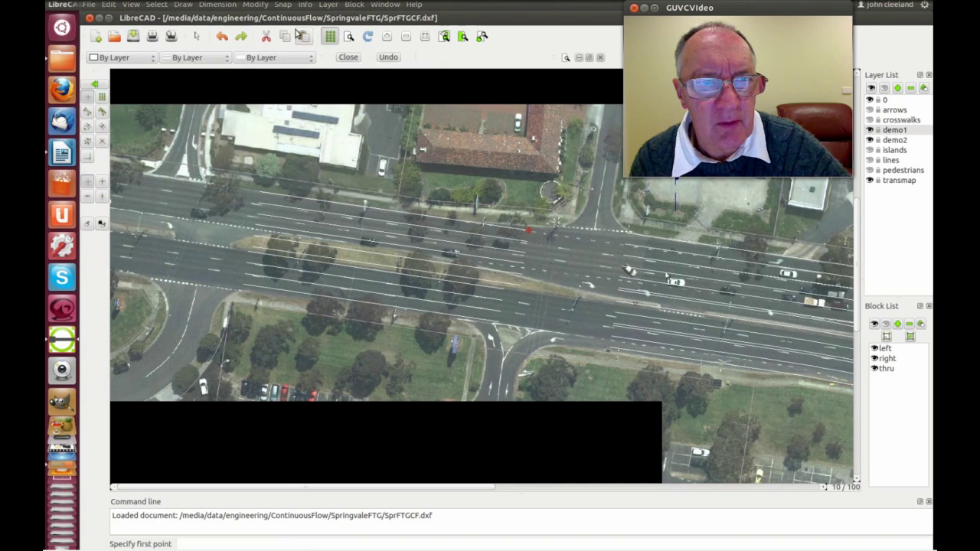
{"action": "left_click", "coordinate": [102, 113]}
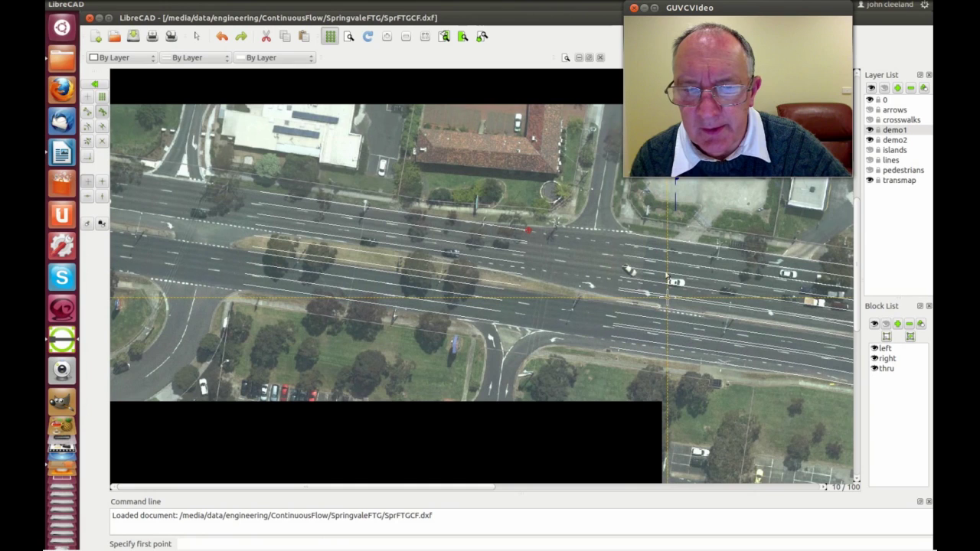
{"action": "left_click", "coordinate": [668, 297]}
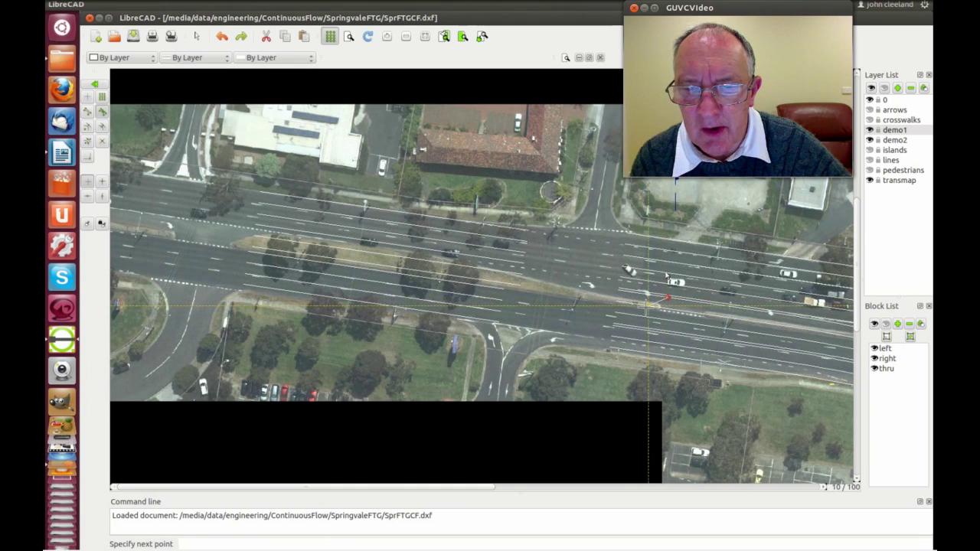
{"action": "left_click", "coordinate": [413, 276]}
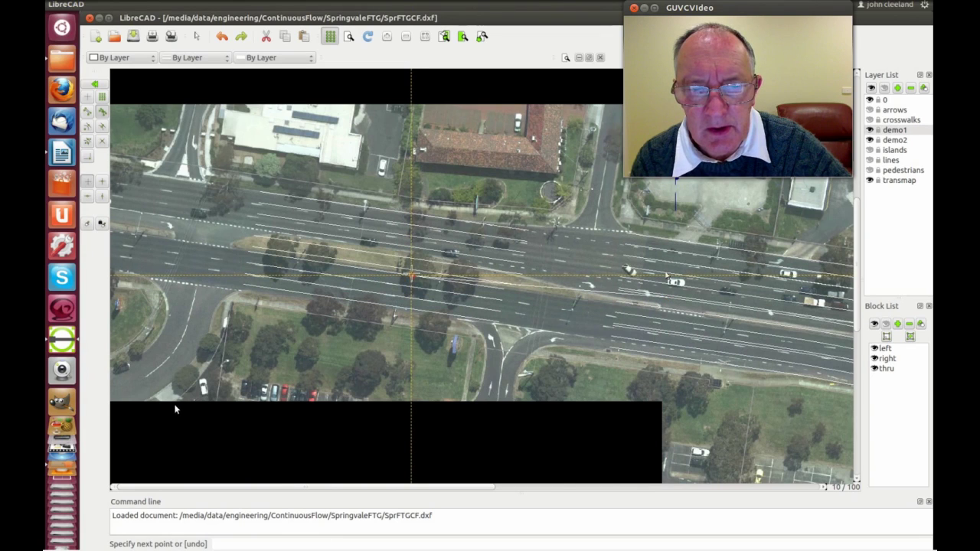
{"action": "right_click", "coordinate": [173, 405]}
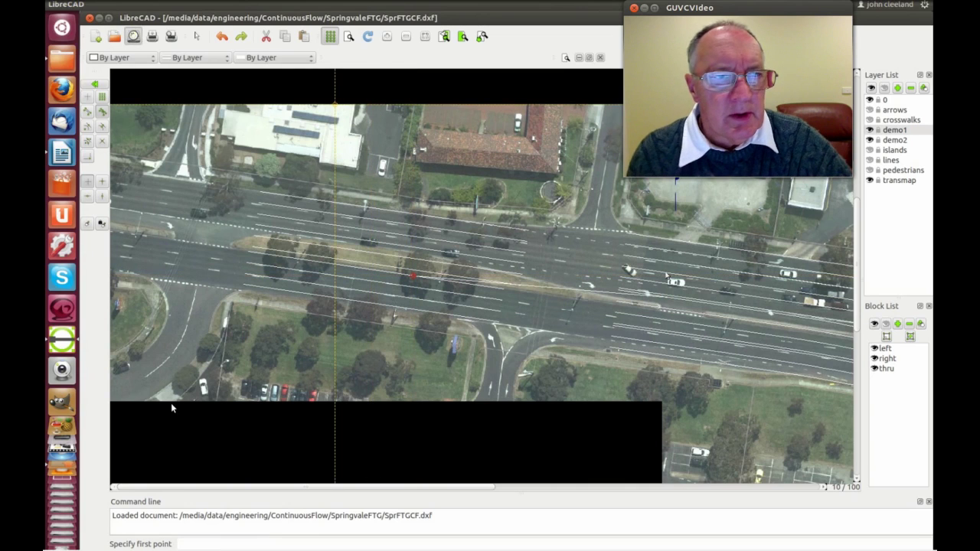
- Round the crossover line into its eastern and western lane lines with radius 400 and trimming on
{"action": "left_click", "coordinate": [257, 6]}
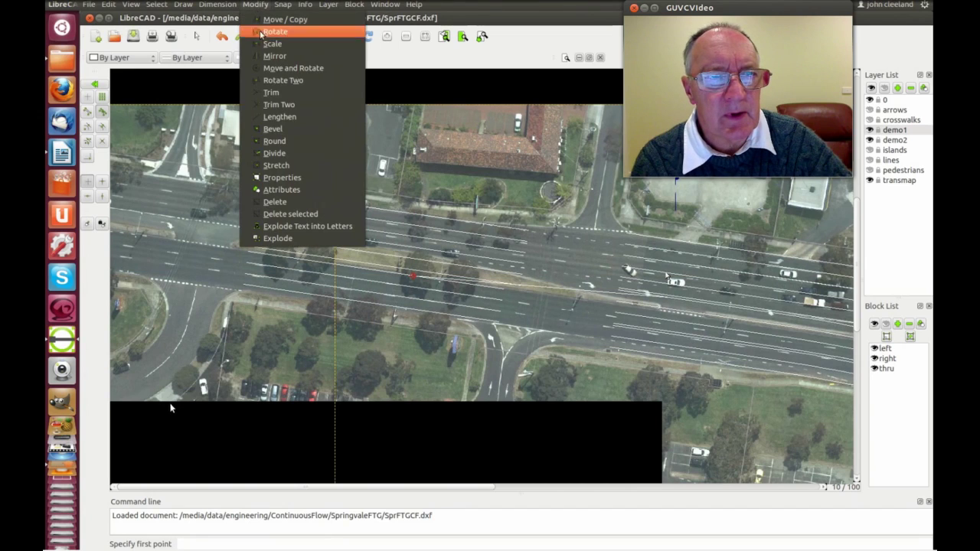
{"action": "left_click", "coordinate": [274, 140]}
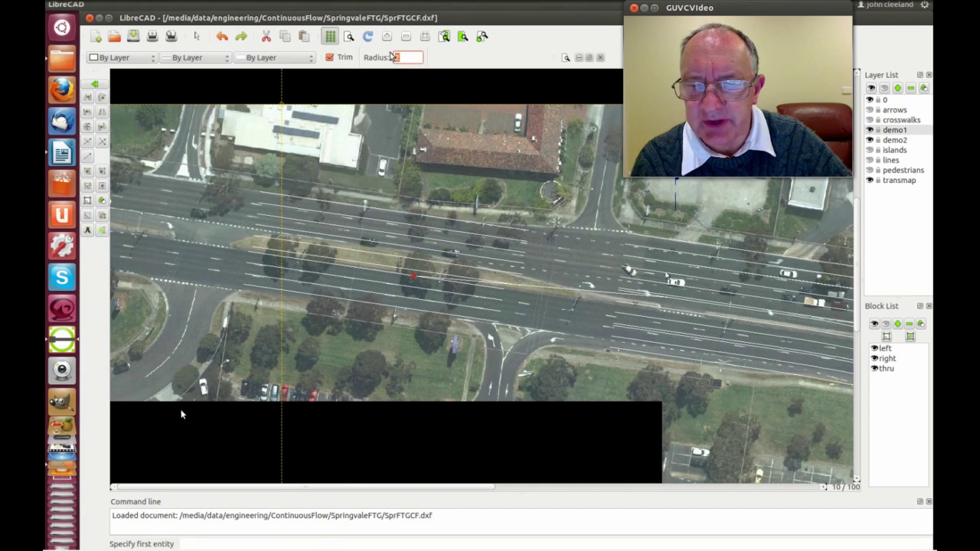
{"action": "type", "text": "400"}
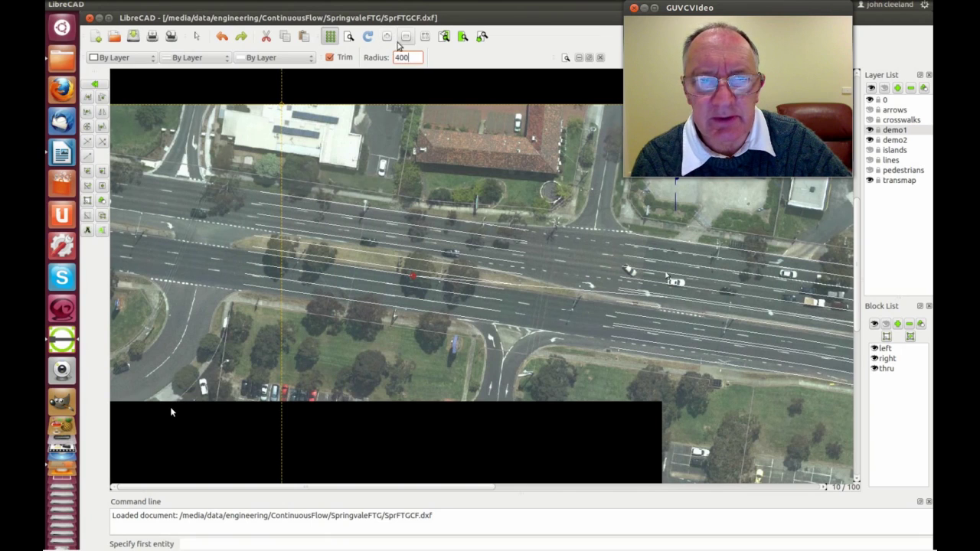
{"action": "key", "text": "Return"}
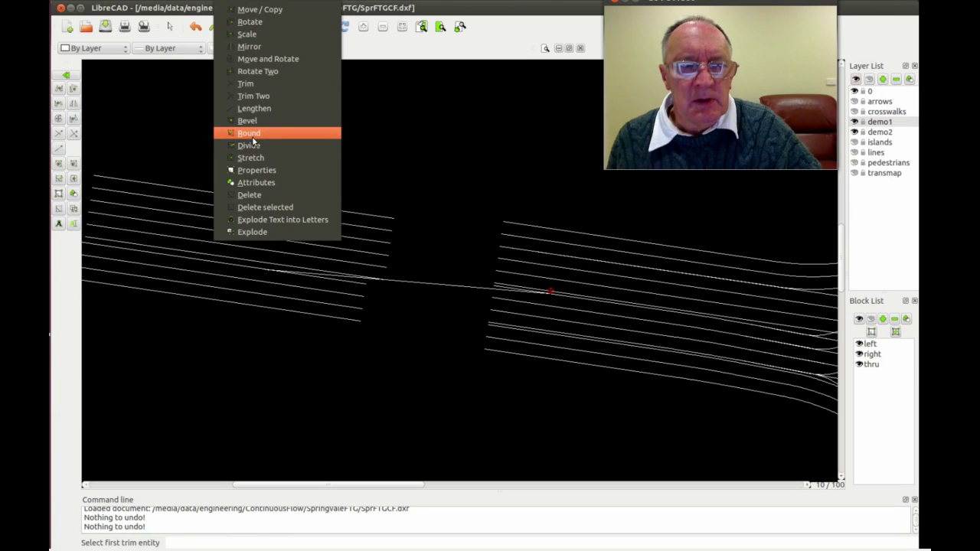
{"action": "left_click", "coordinate": [252, 135]}
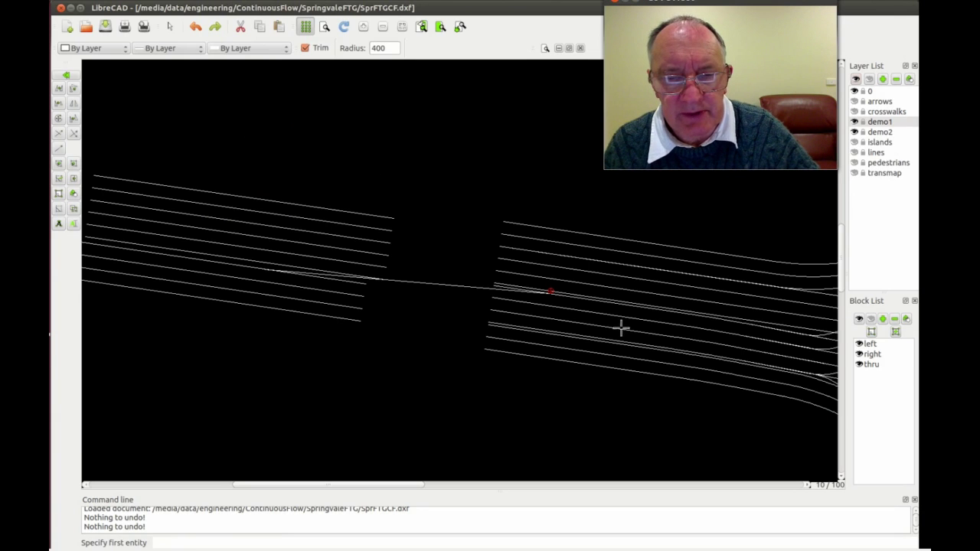
{"action": "left_click", "coordinate": [613, 303]}
{"action": "left_click", "coordinate": [521, 292]}
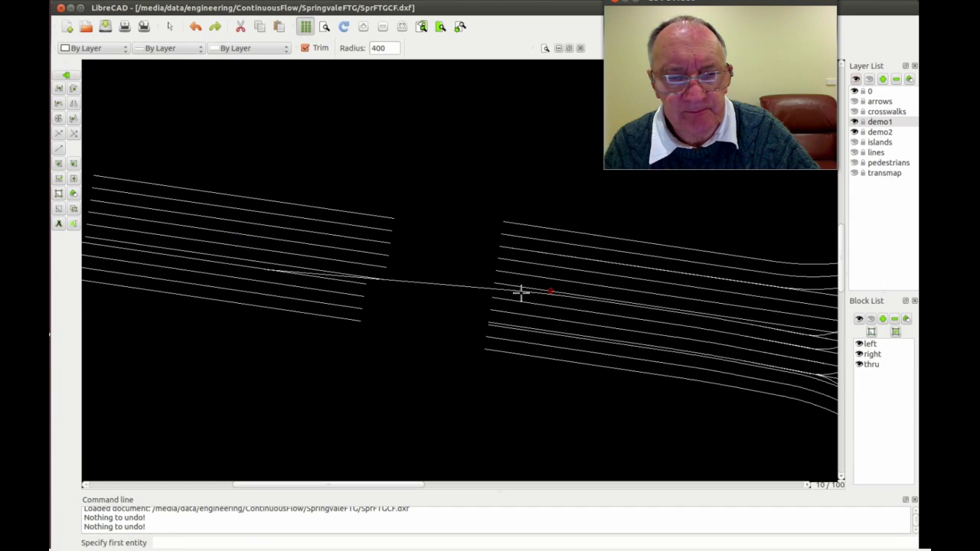
{"action": "left_click", "coordinate": [338, 274]}
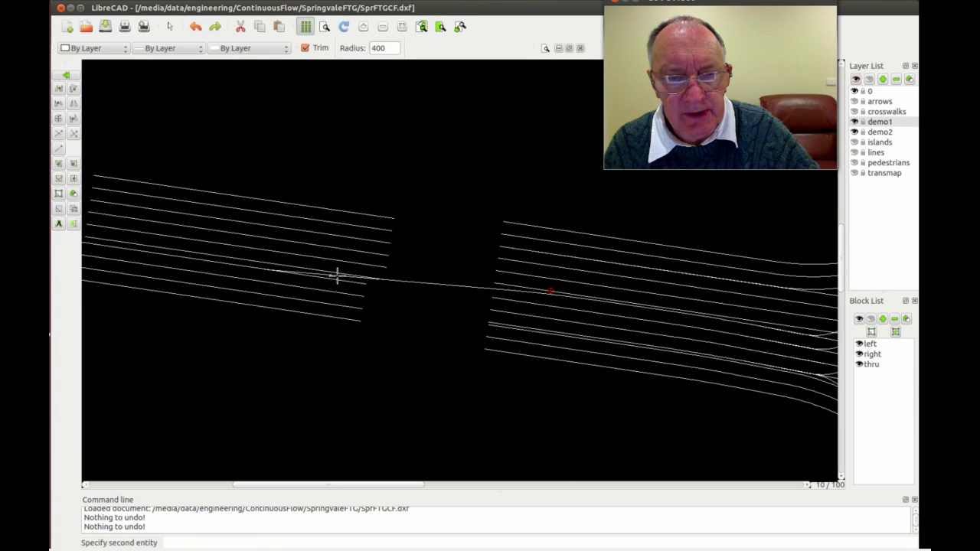
{"action": "left_click", "coordinate": [260, 266]}
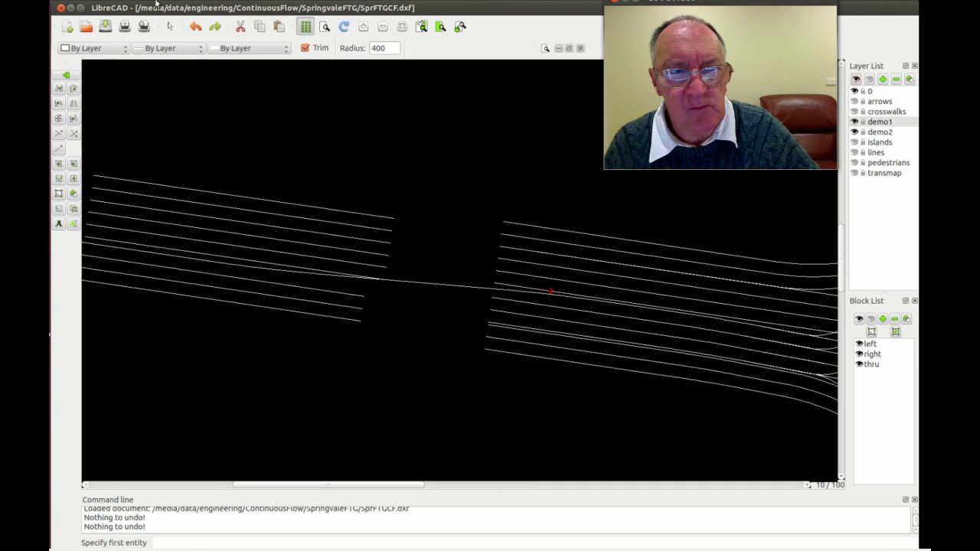
- Draw a second two-point crossover line from the east end of the fourth western lane line to a lane line in the eastern group
{"action": "left_click", "coordinate": [157, 7]}
{"action": "mouse_move", "coordinate": [191, 22]}
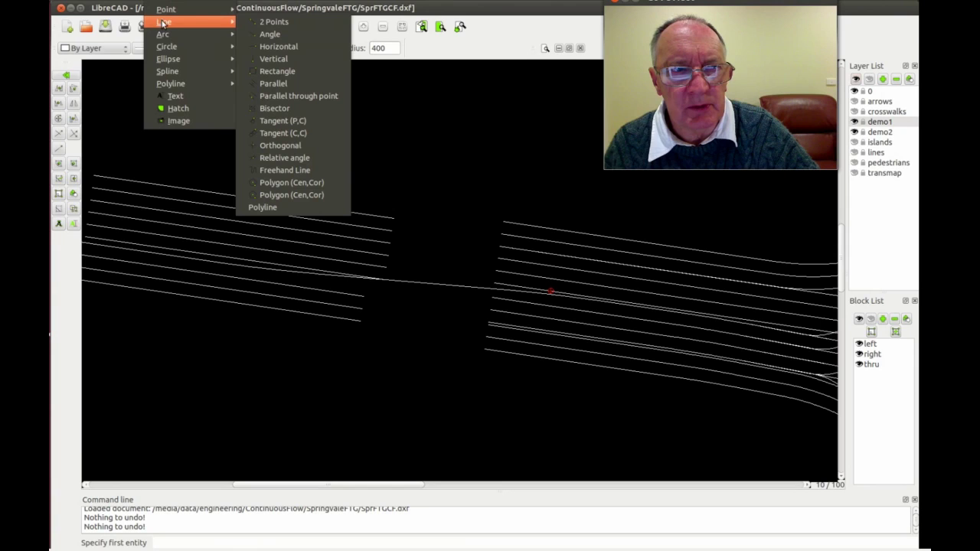
{"action": "left_click", "coordinate": [268, 21]}
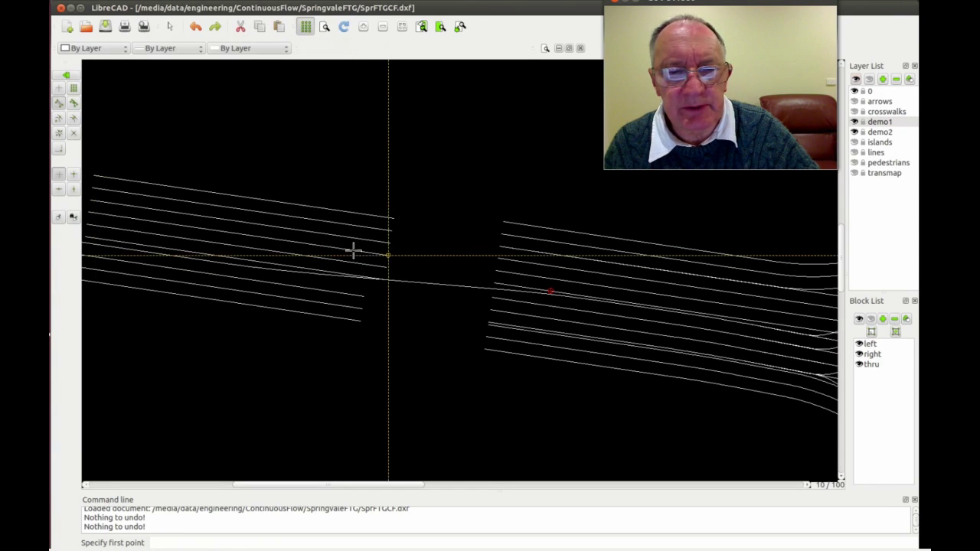
{"action": "left_click", "coordinate": [389, 255]}
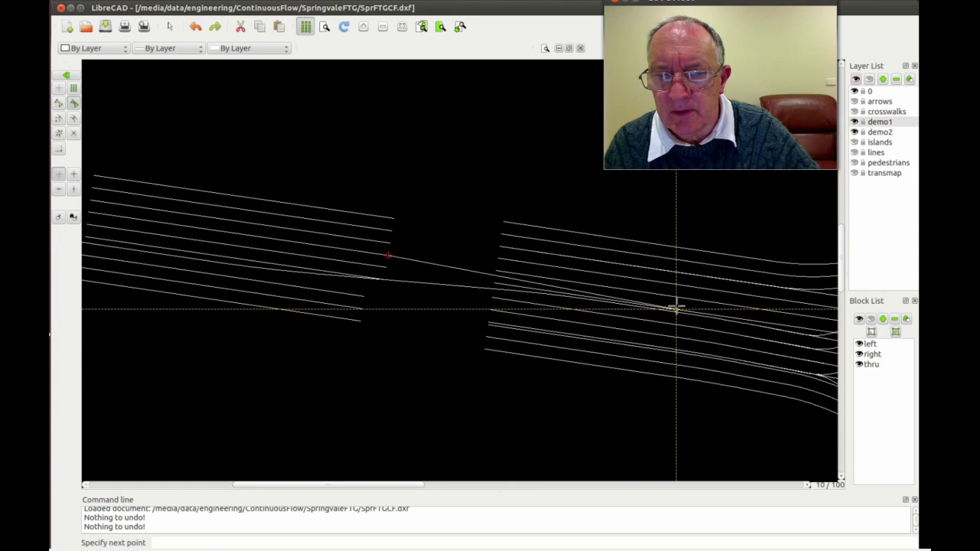
{"action": "left_click", "coordinate": [676, 309]}
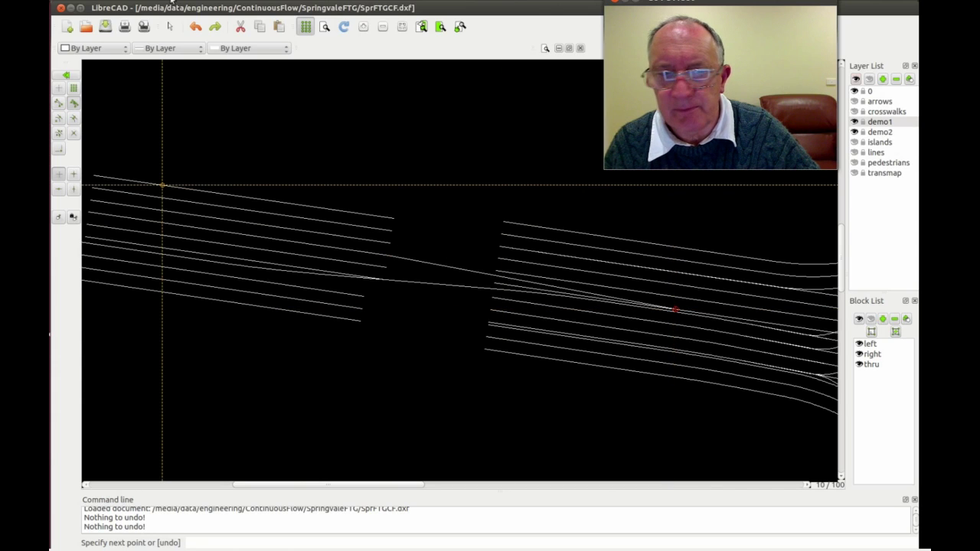
- Round the second crossover line into its western and eastern lane lines with radius 400 and trimming on
{"action": "left_click", "coordinate": [232, 1]}
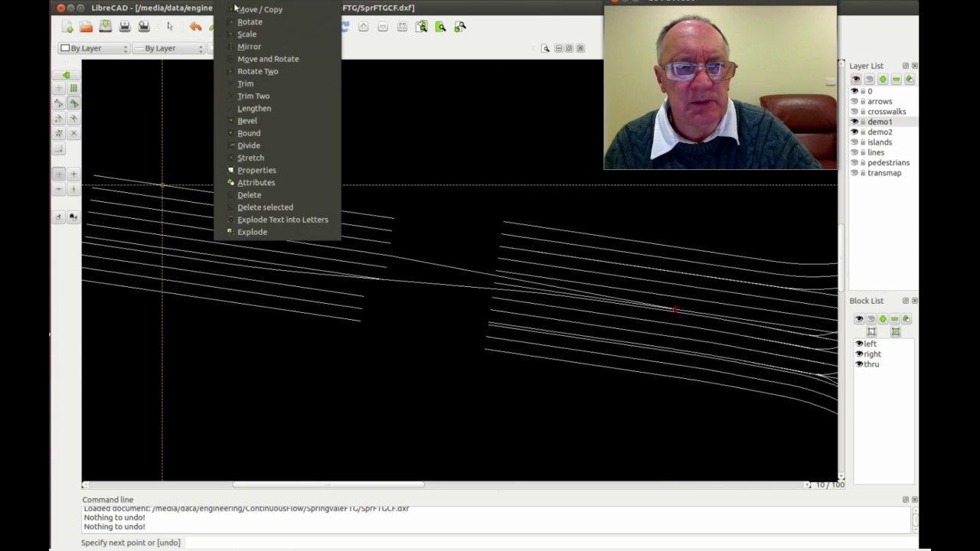
{"action": "left_click", "coordinate": [250, 135]}
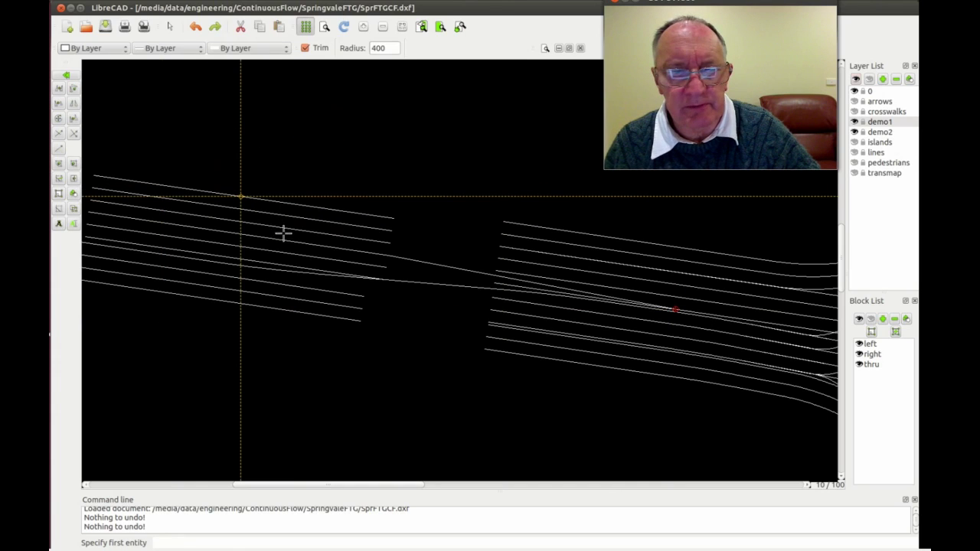
{"action": "left_click", "coordinate": [317, 245]}
{"action": "left_click", "coordinate": [422, 263]}
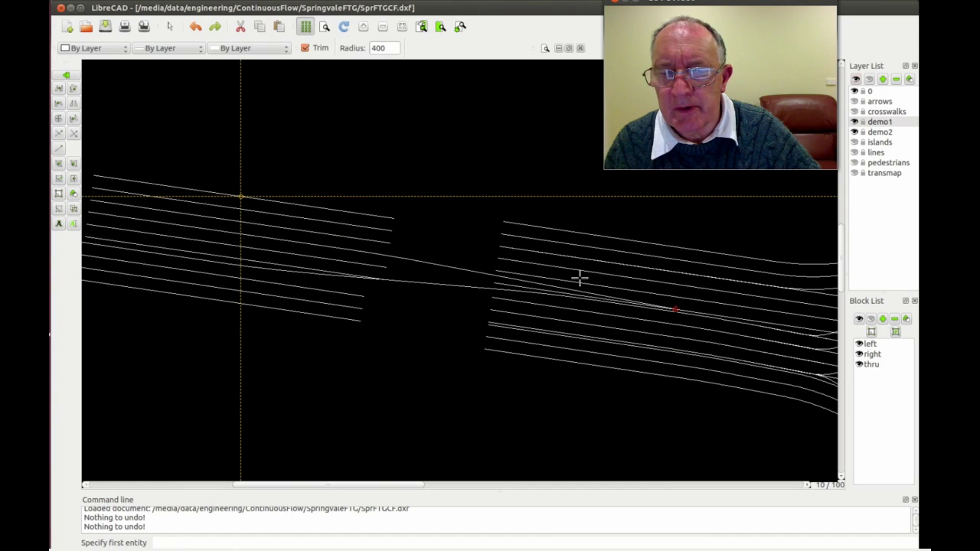
{"action": "left_click", "coordinate": [614, 297]}
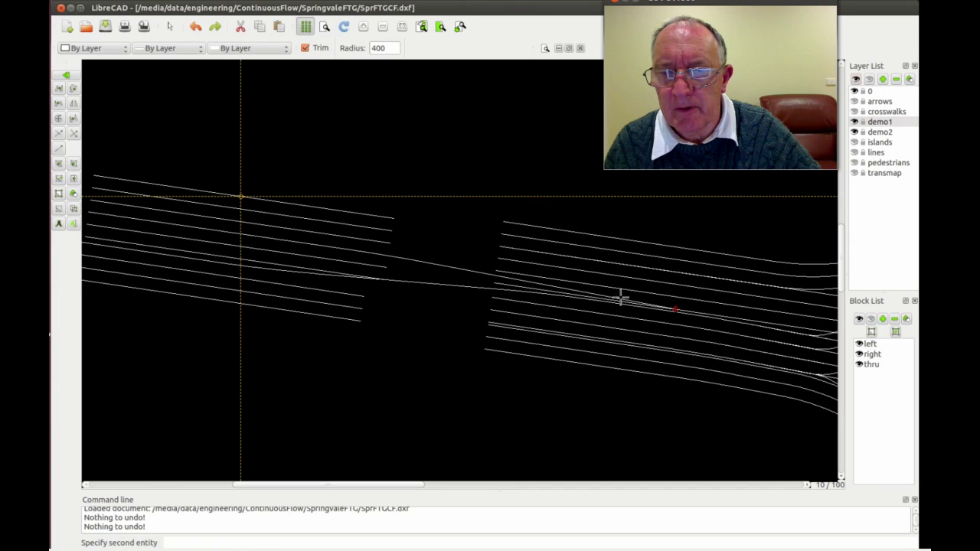
{"action": "left_click", "coordinate": [700, 312]}
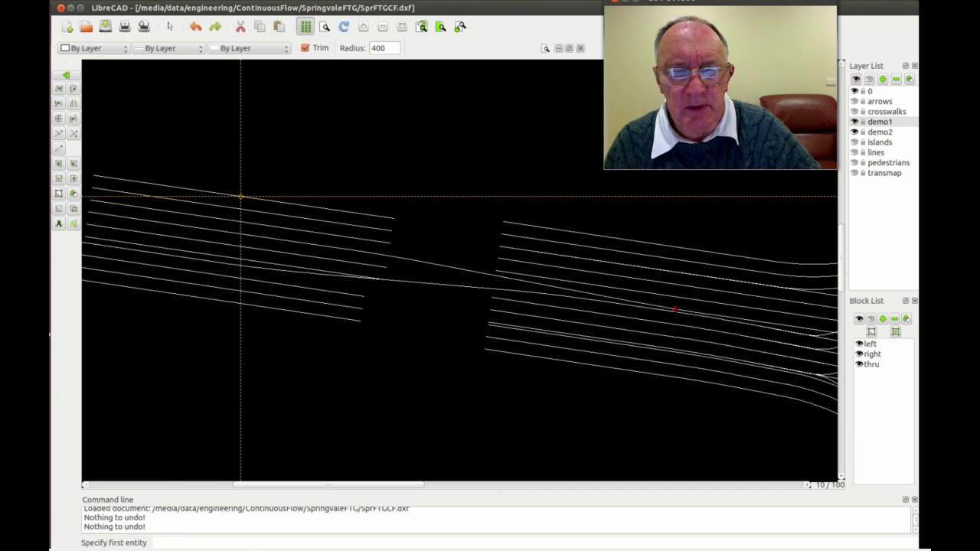
- Delete the western lane lines above, between and below the two rounded crossover lines, selecting them as intersected entities
{"action": "key", "text": "alt+s"}
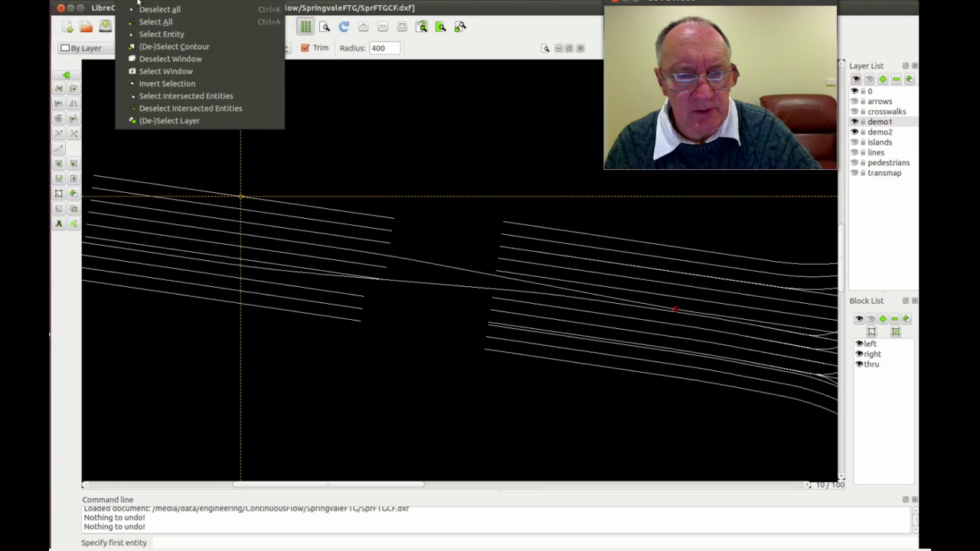
{"action": "left_click", "coordinate": [165, 96]}
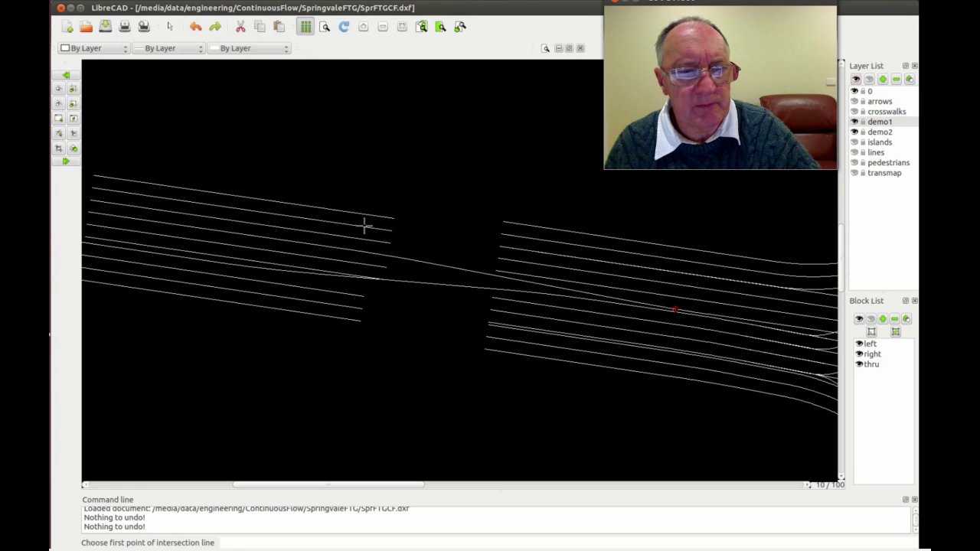
{"action": "left_click", "coordinate": [338, 238]}
{"action": "left_click", "coordinate": [343, 198]}
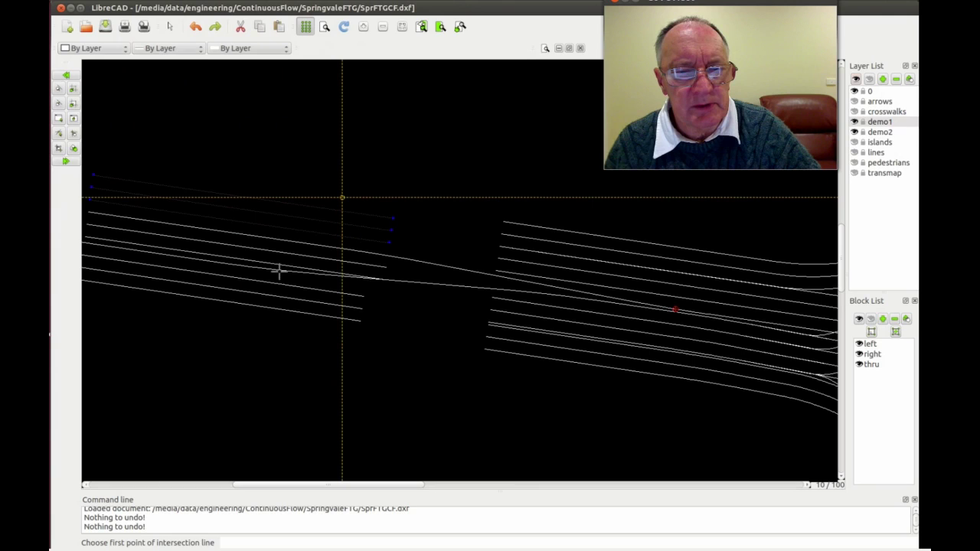
{"action": "left_click", "coordinate": [250, 262]}
{"action": "left_click", "coordinate": [254, 245]}
{"action": "left_click", "coordinate": [301, 288]}
{"action": "left_click", "coordinate": [300, 323]}
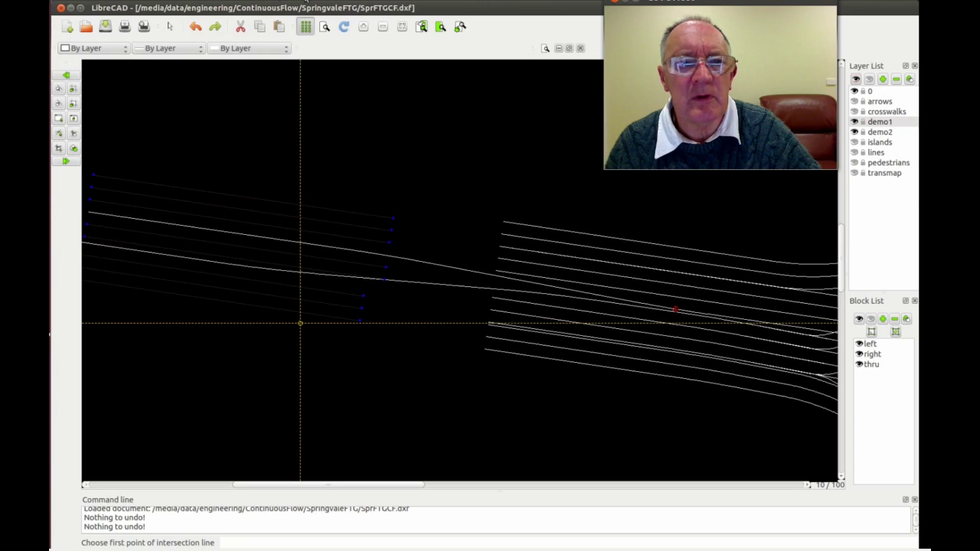
{"action": "left_click", "coordinate": [239, 1]}
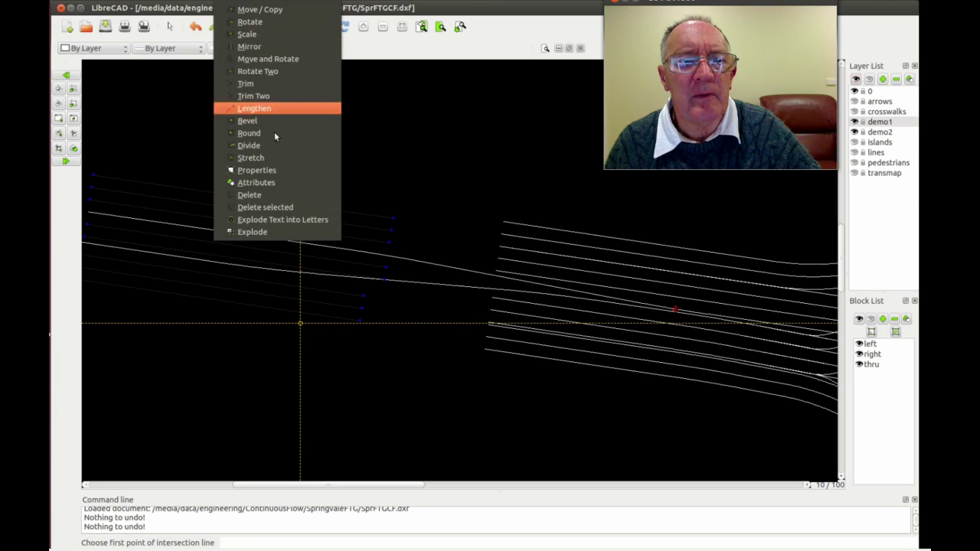
{"action": "left_click", "coordinate": [281, 206]}
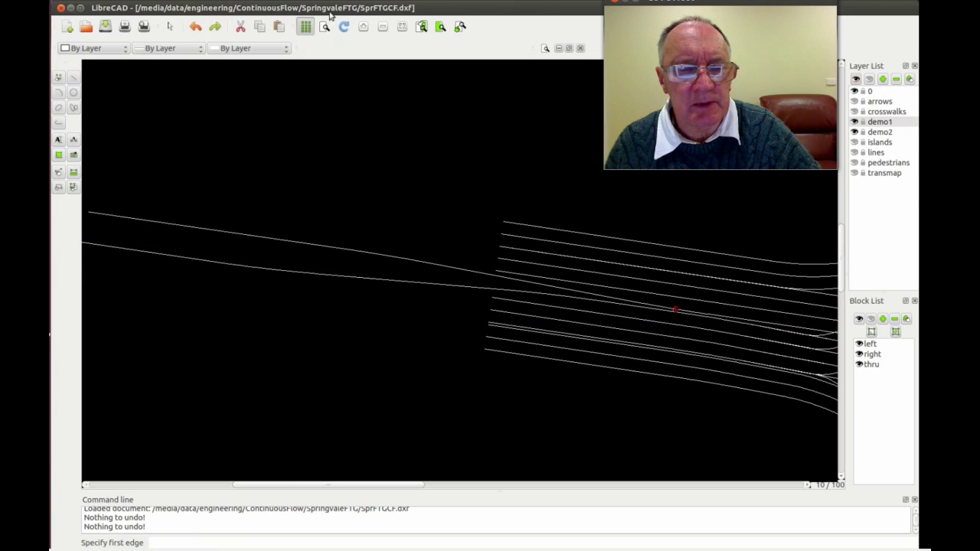
- Draw successive parallel lane lines at distance 3 alongside the two rounded crossover lines, on their northern and southern sides
{"action": "left_click", "coordinate": [170, 1]}
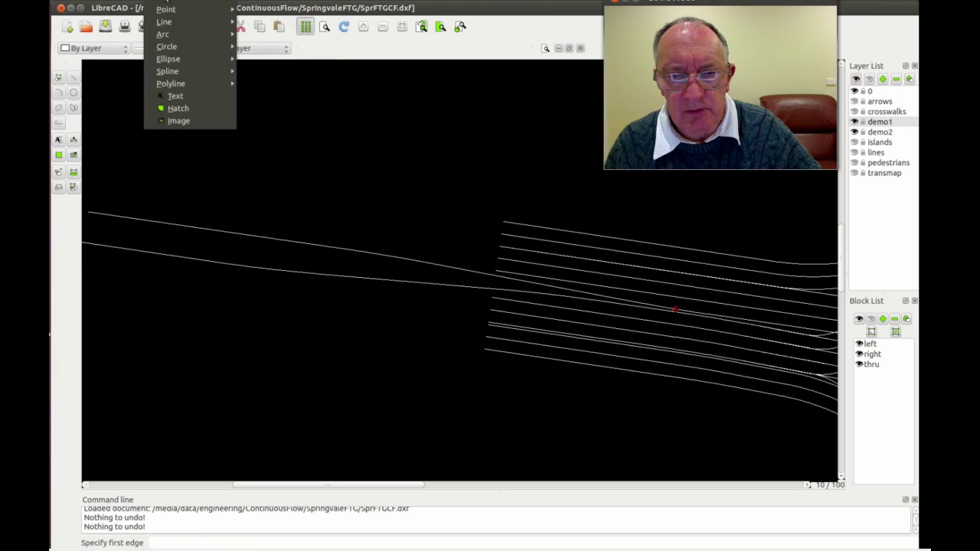
{"action": "mouse_move", "coordinate": [164, 21]}
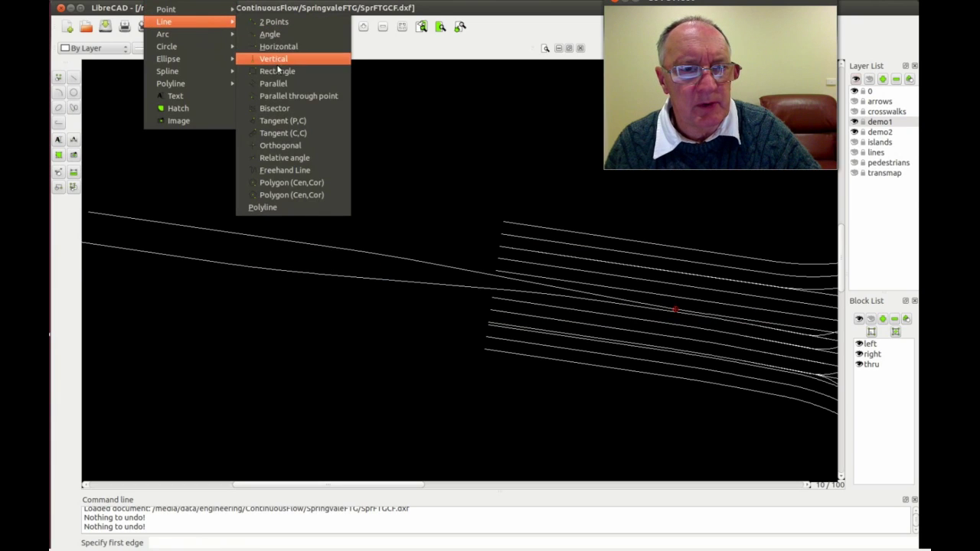
{"action": "left_click", "coordinate": [276, 83]}
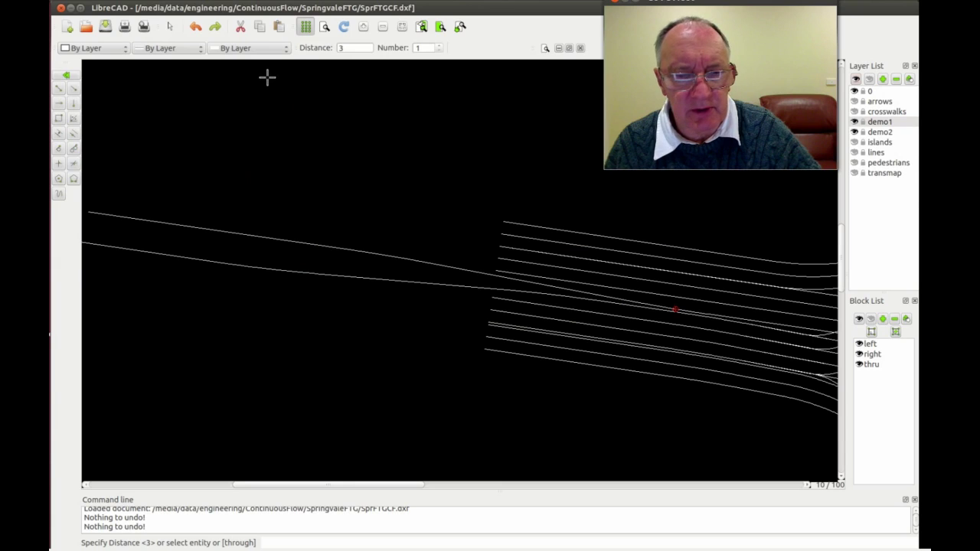
{"action": "left_click", "coordinate": [188, 211]}
{"action": "left_click", "coordinate": [194, 196]}
{"action": "right_click", "coordinate": [203, 193]}
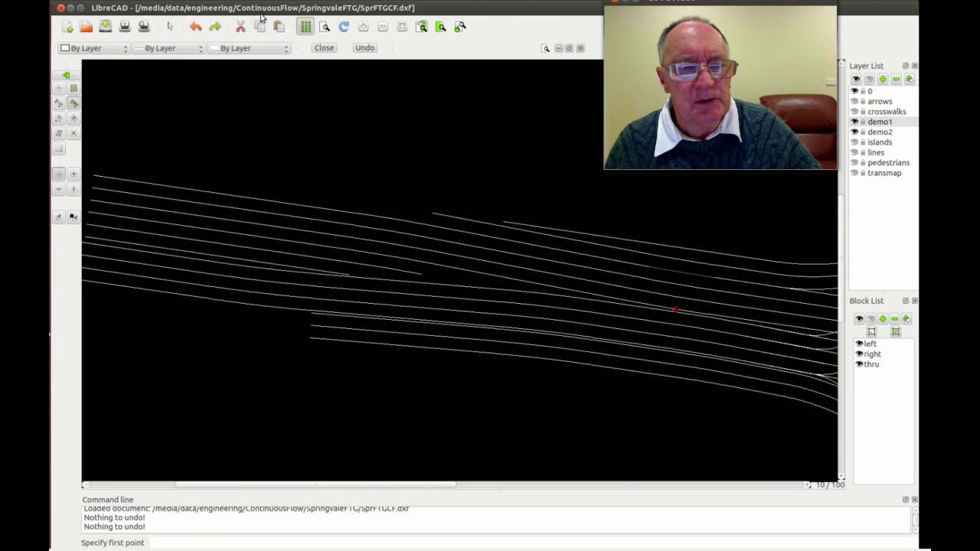
- Draw a two-point diagonal from a western inner lane line to the southernmost lane line, plus two parallels at distance 3 to its northeast
{"action": "left_click", "coordinate": [324, 274]}
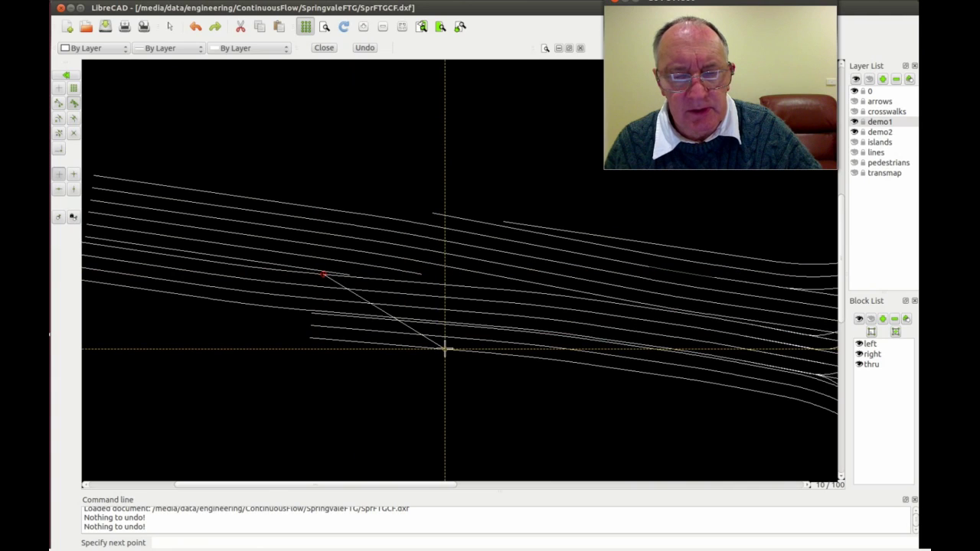
{"action": "left_click", "coordinate": [444, 349]}
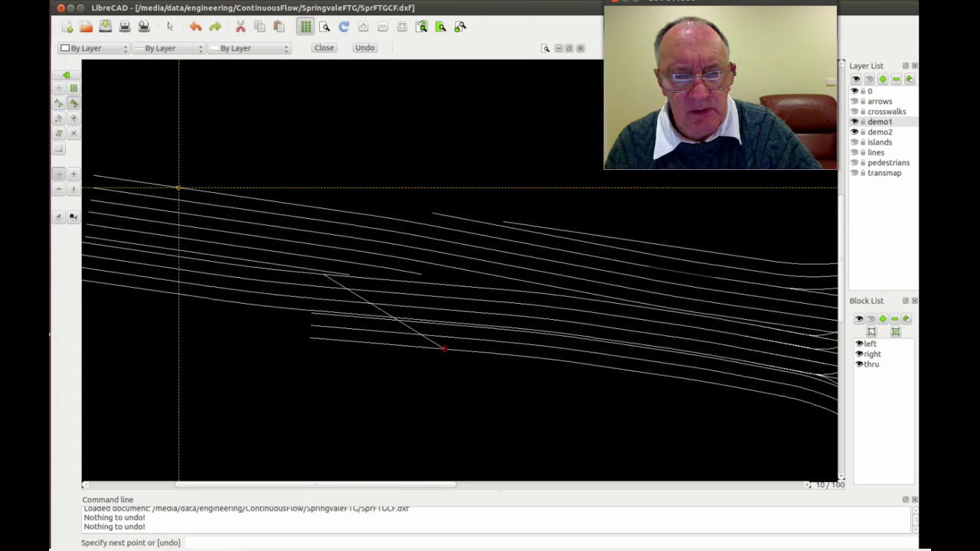
{"action": "left_click", "coordinate": [148, 2]}
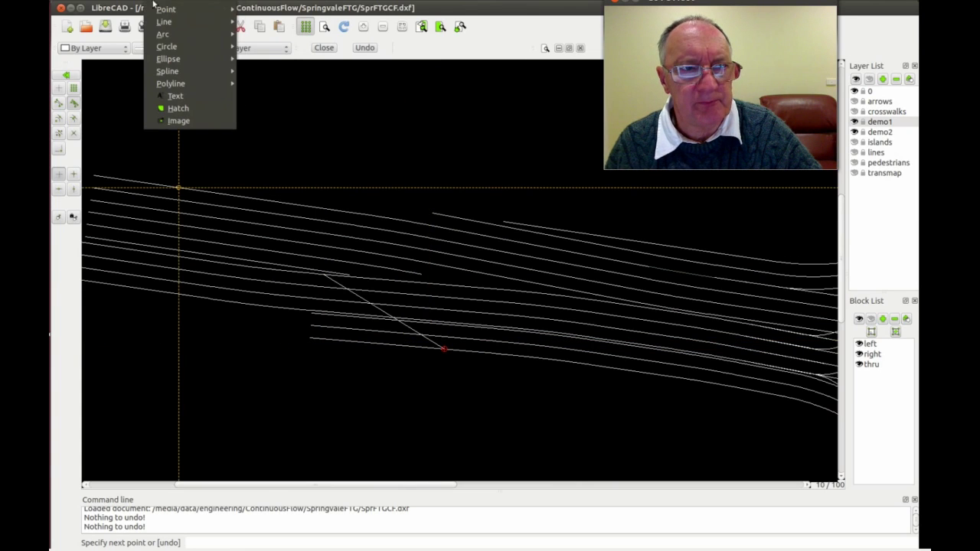
{"action": "mouse_move", "coordinate": [164, 21]}
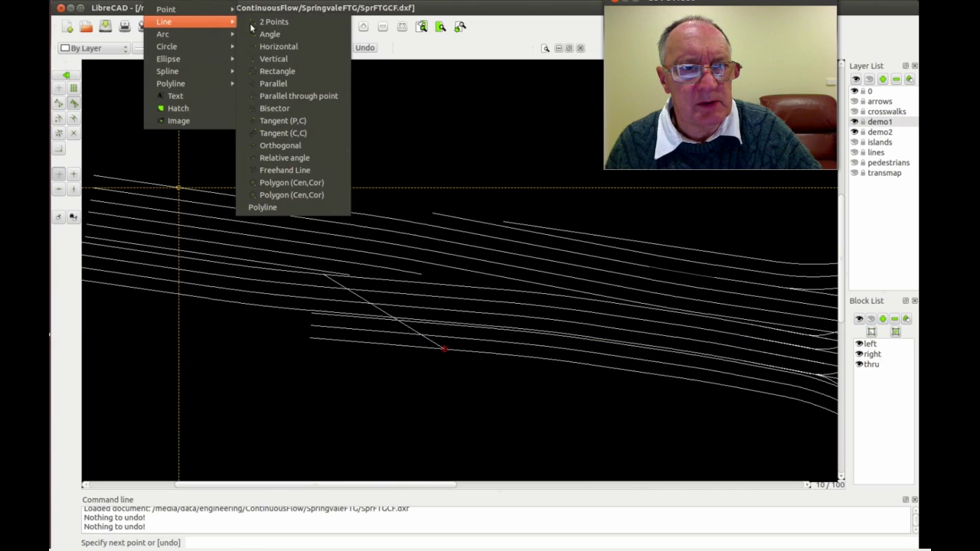
{"action": "left_click", "coordinate": [283, 84]}
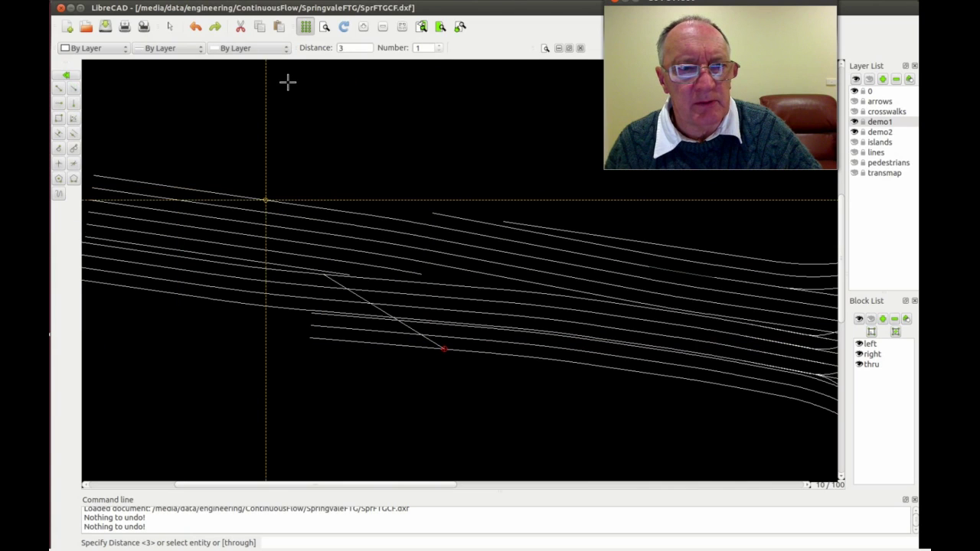
{"action": "left_click", "coordinate": [392, 309]}
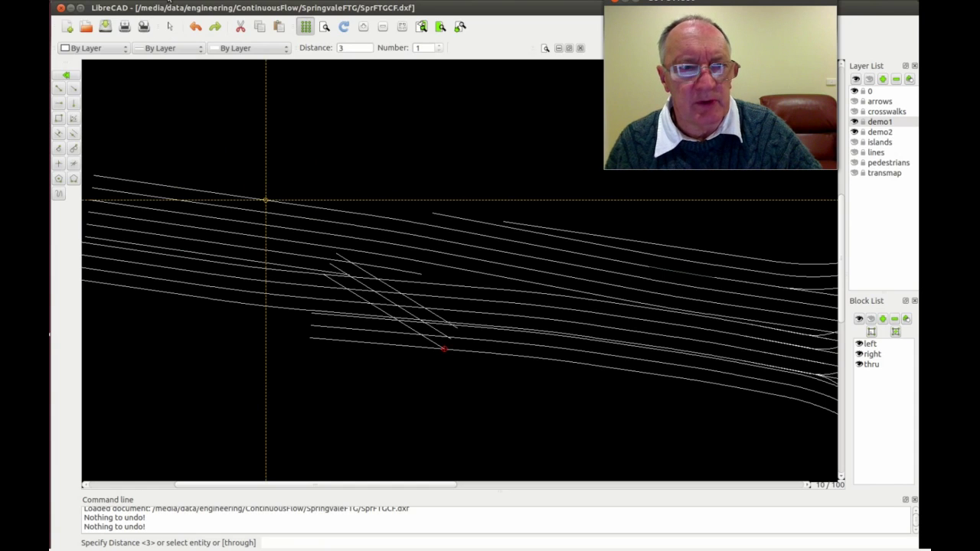
- Round the southeast ends of the three diagonals into the three southern lane lines with radius 30 and trimming on
{"action": "left_click", "coordinate": [230, 6]}
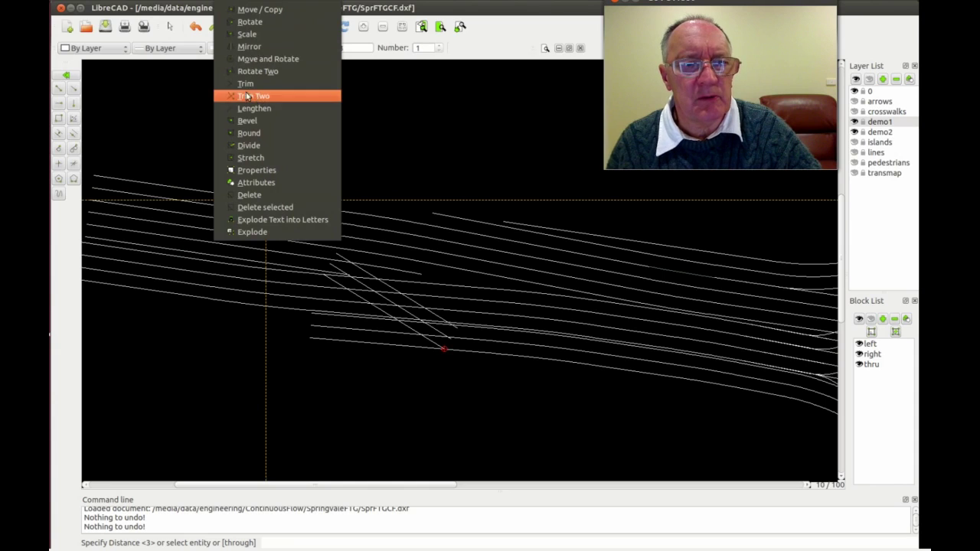
{"action": "left_click", "coordinate": [107, 27]}
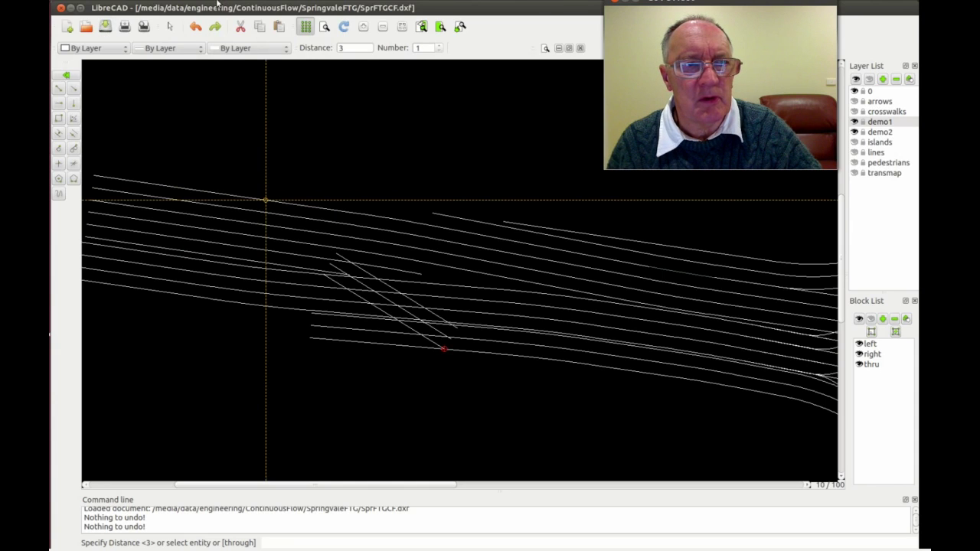
{"action": "left_click", "coordinate": [234, 6]}
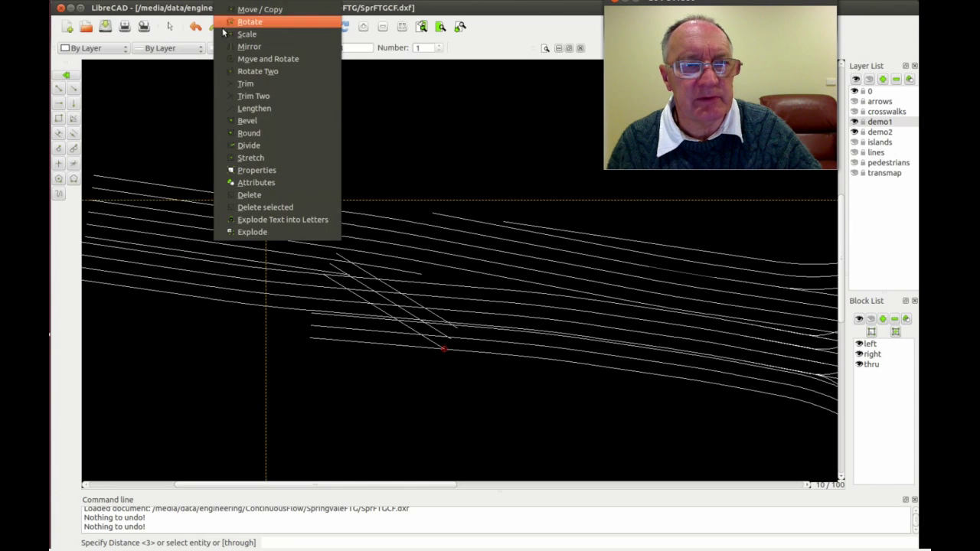
{"action": "left_click", "coordinate": [247, 131]}
{"action": "left_click_drag", "start_coordinate": [389, 49], "coordinate": [360, 49]}
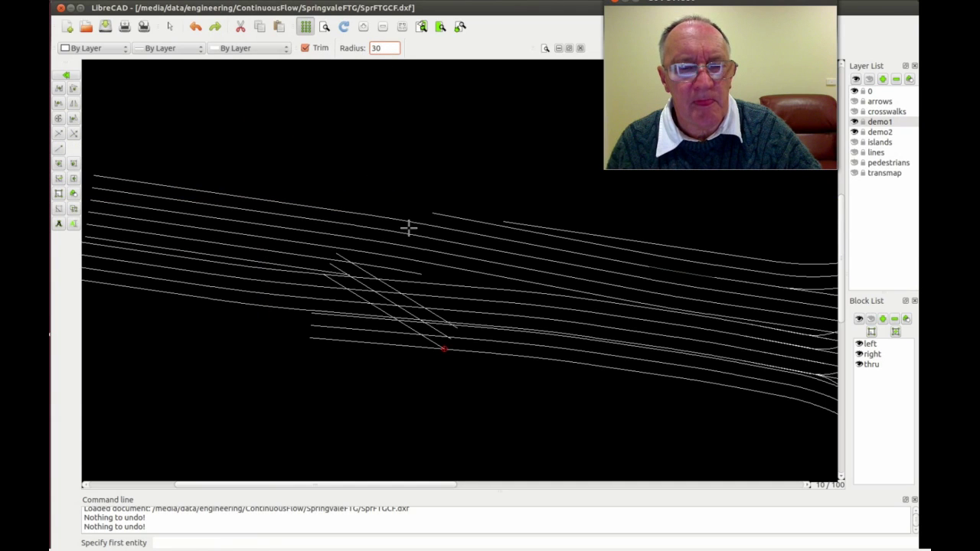
{"action": "left_click", "coordinate": [434, 314]}
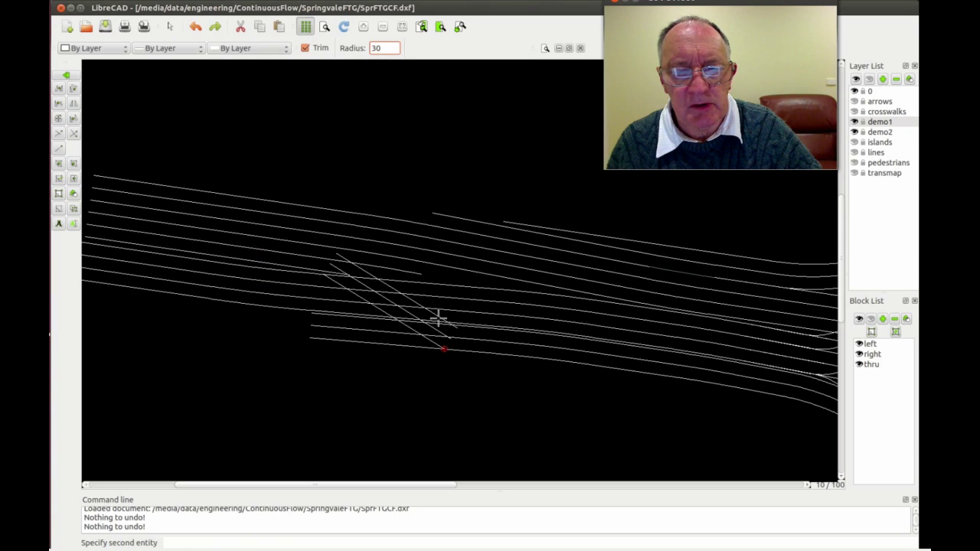
{"action": "left_click", "coordinate": [484, 327]}
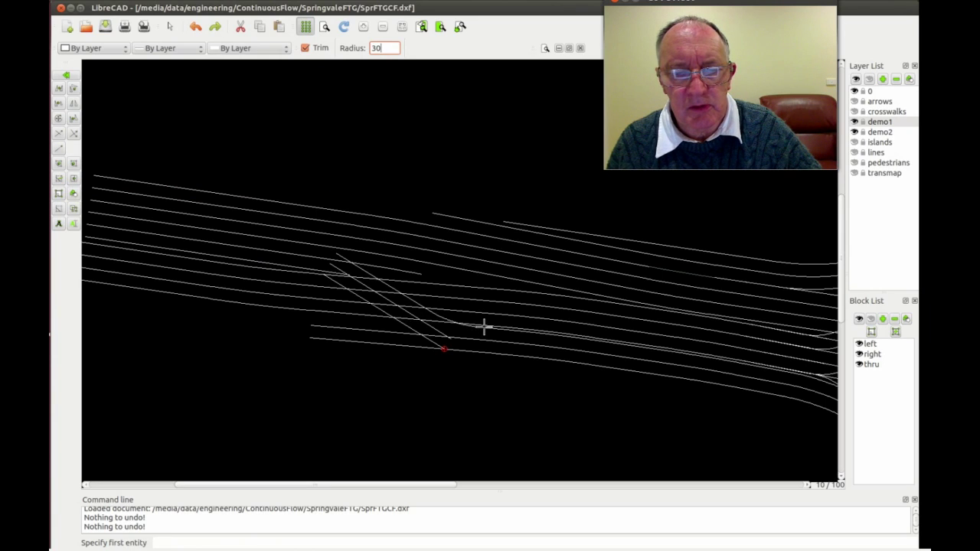
{"action": "left_click", "coordinate": [412, 314]}
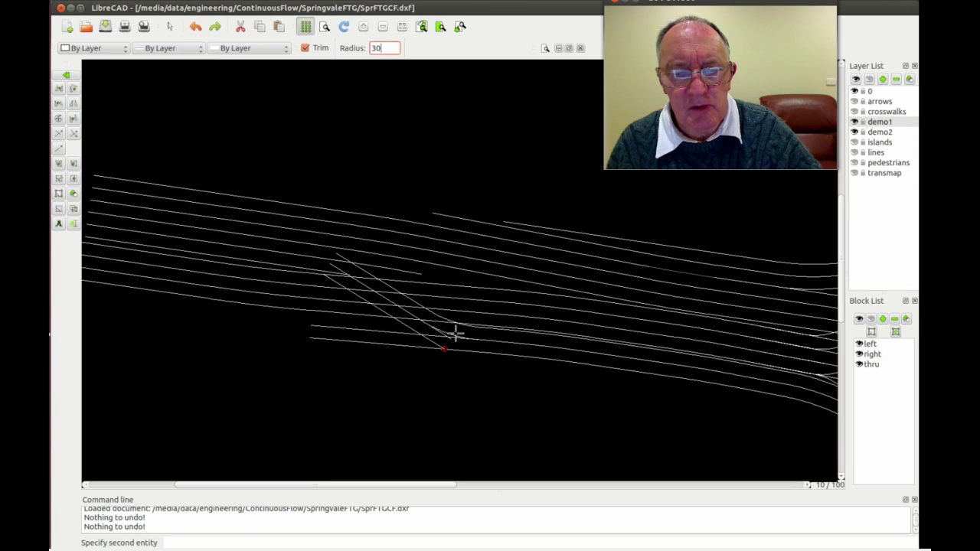
{"action": "left_click", "coordinate": [473, 339]}
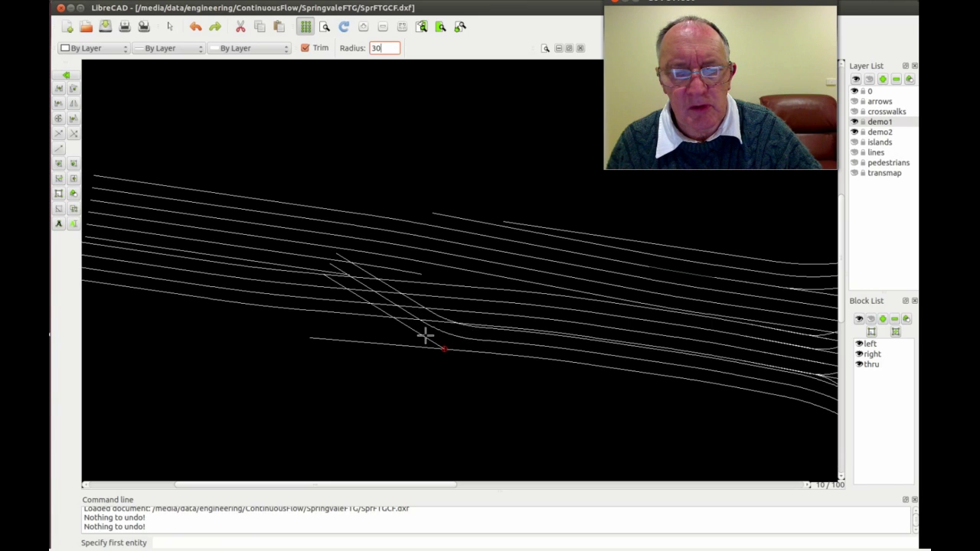
{"action": "left_click", "coordinate": [415, 330]}
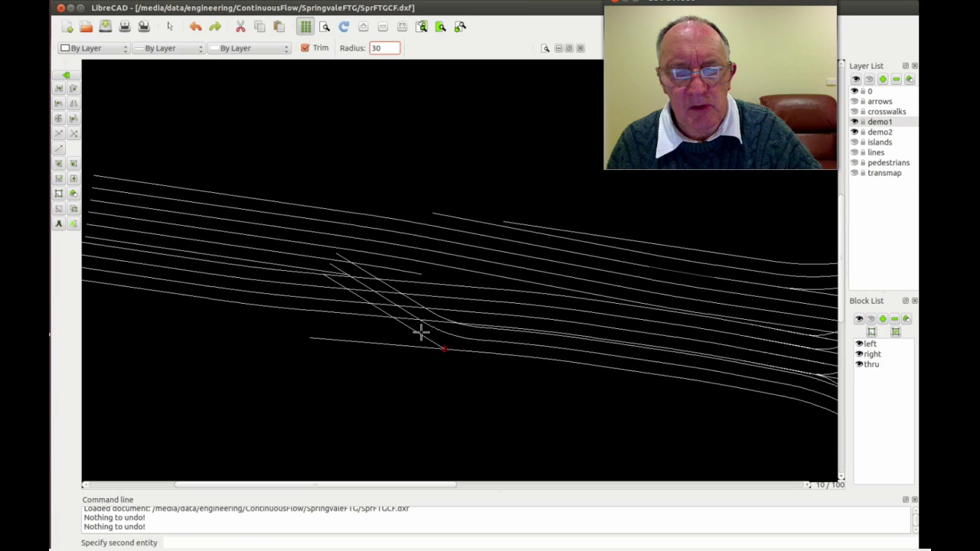
{"action": "left_click", "coordinate": [468, 351]}
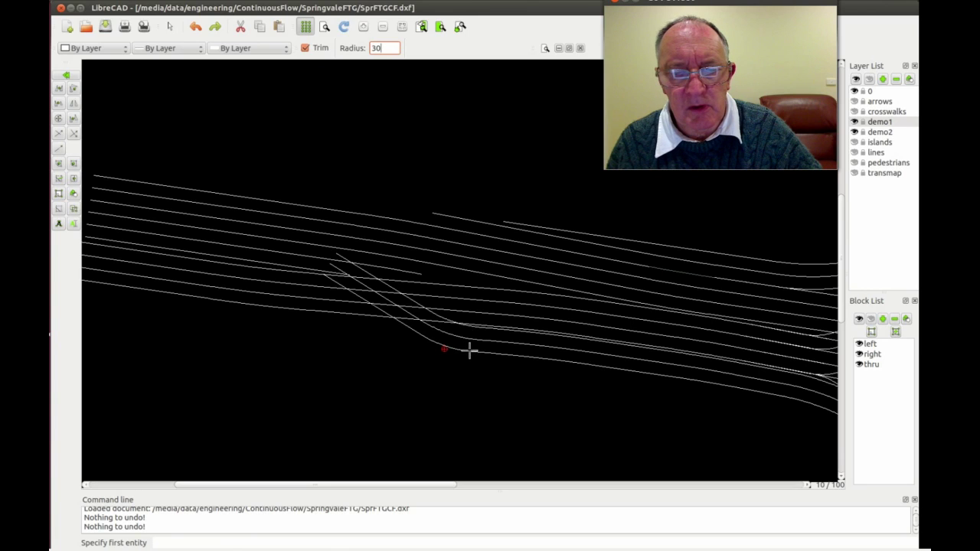
- Round the northwest ends of the diagonals into the western inner lane lines with radius 30 and trimming on
{"action": "left_click", "coordinate": [284, 265]}
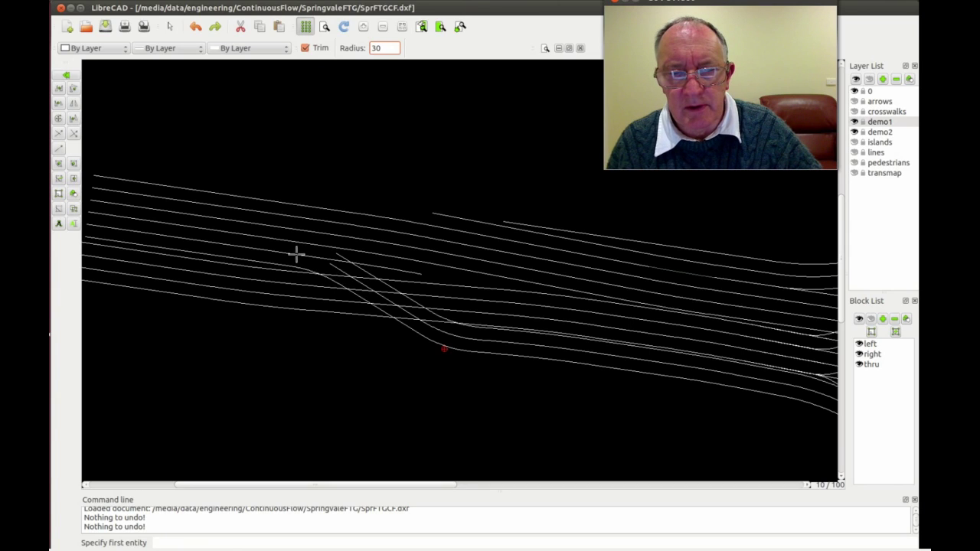
{"action": "left_click", "coordinate": [354, 281]}
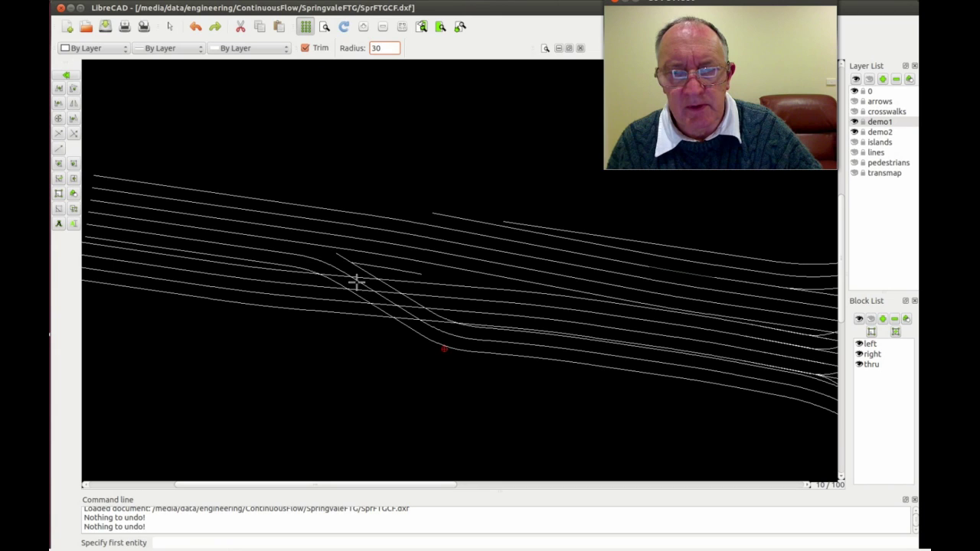